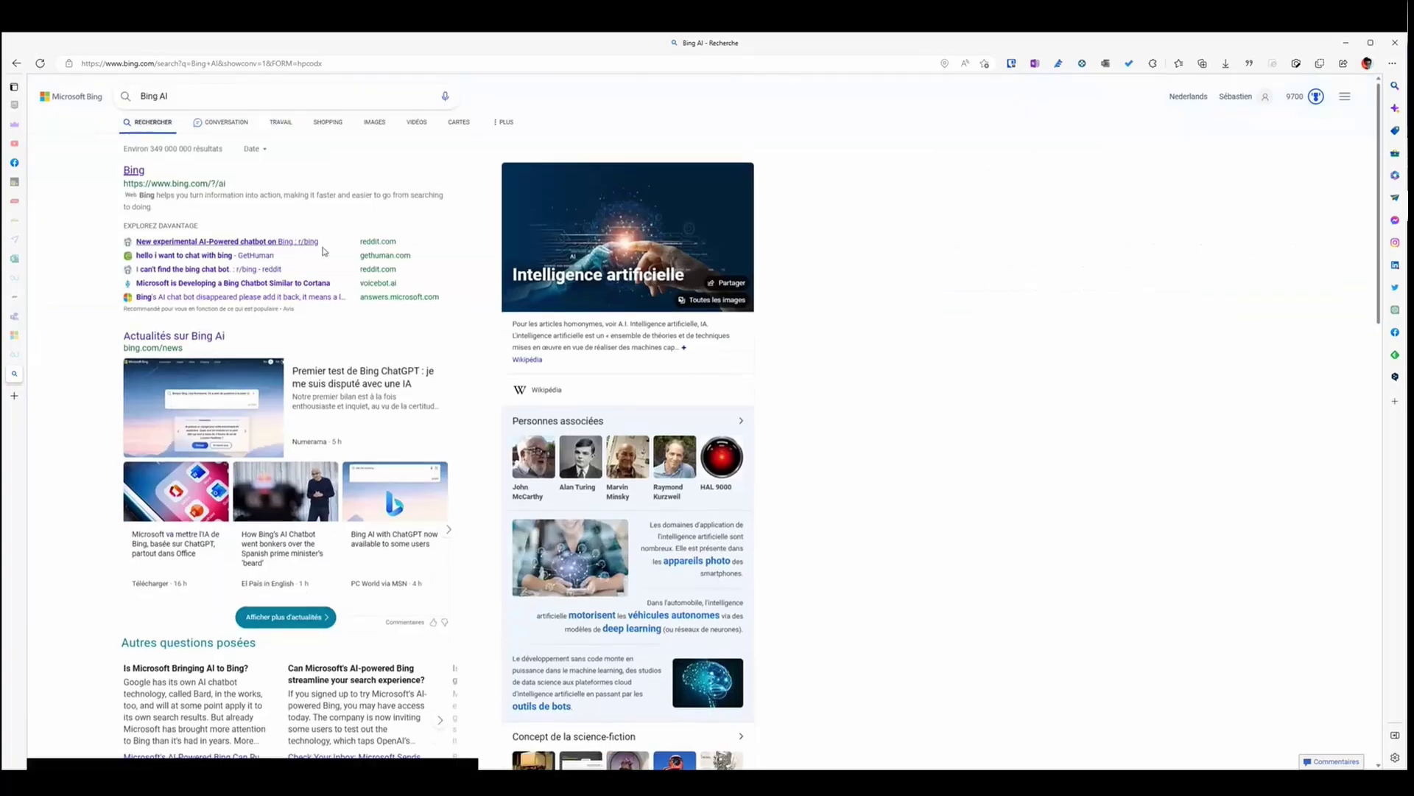
- Ask the Bing chat: "Rédige moi une dissertation de 2 pages sur l'impact des guerres Napoléoniennes"
scroll(535, 208, up, 7)
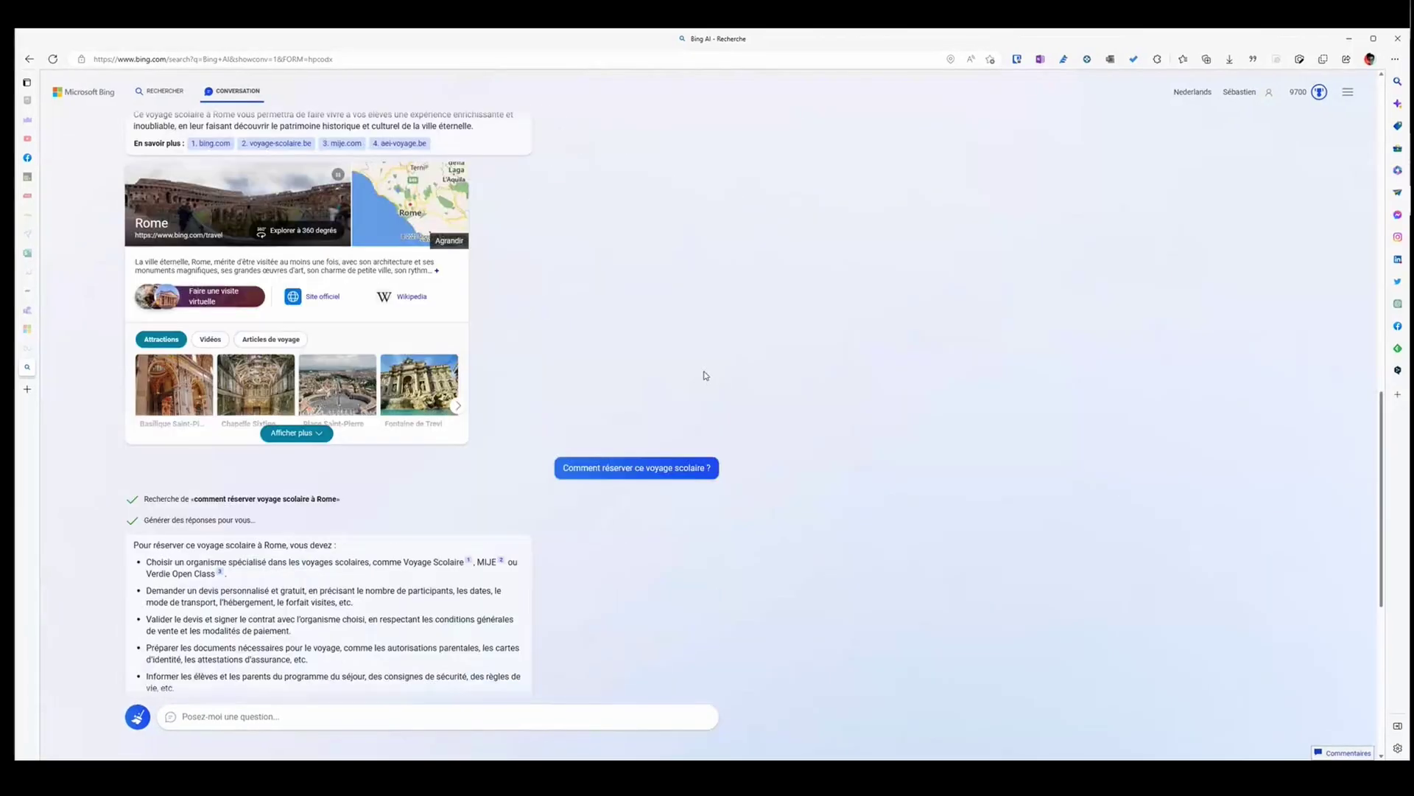
scroll(705, 376, up, 3)
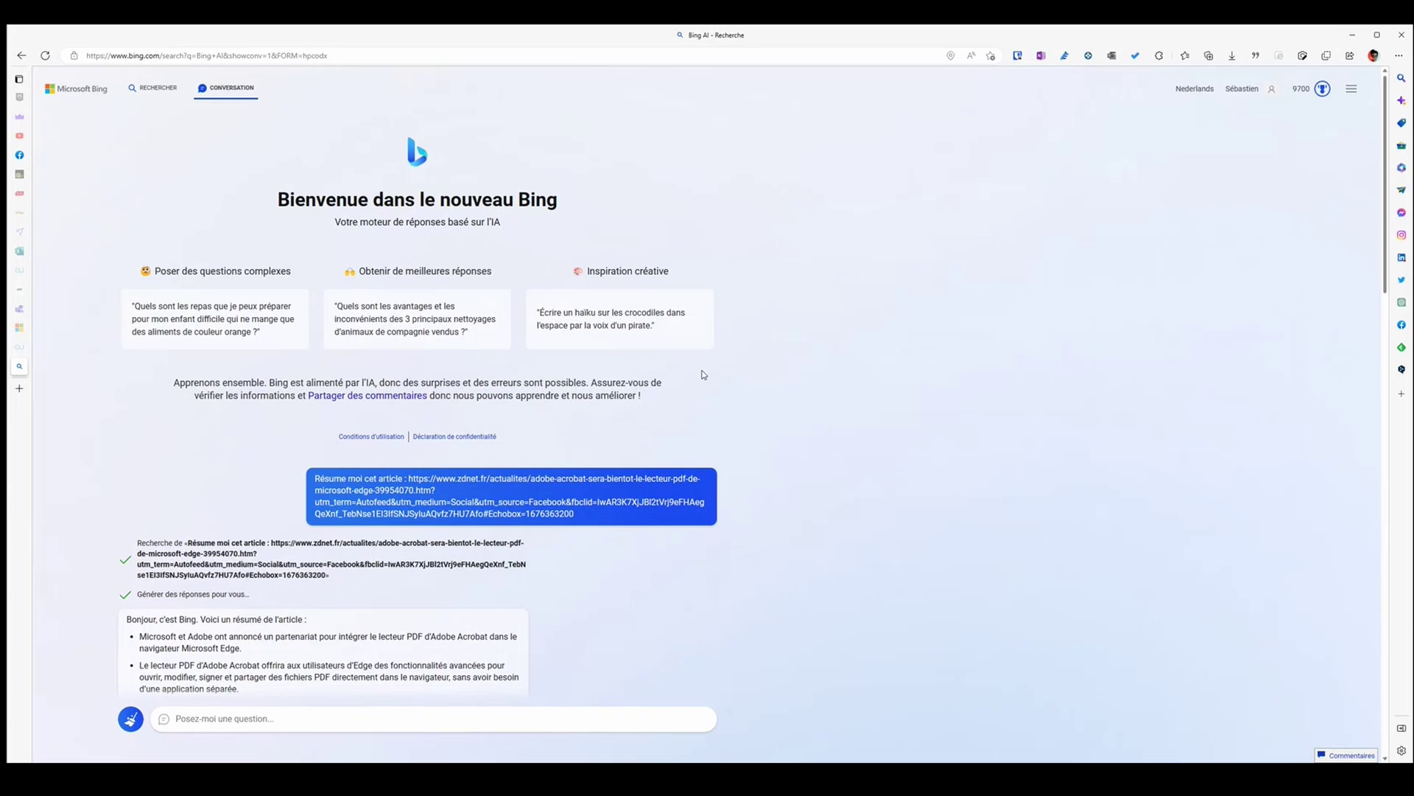
text(Rédige moi une dissertation de 2 pages sur l'impact des guerres Népo)
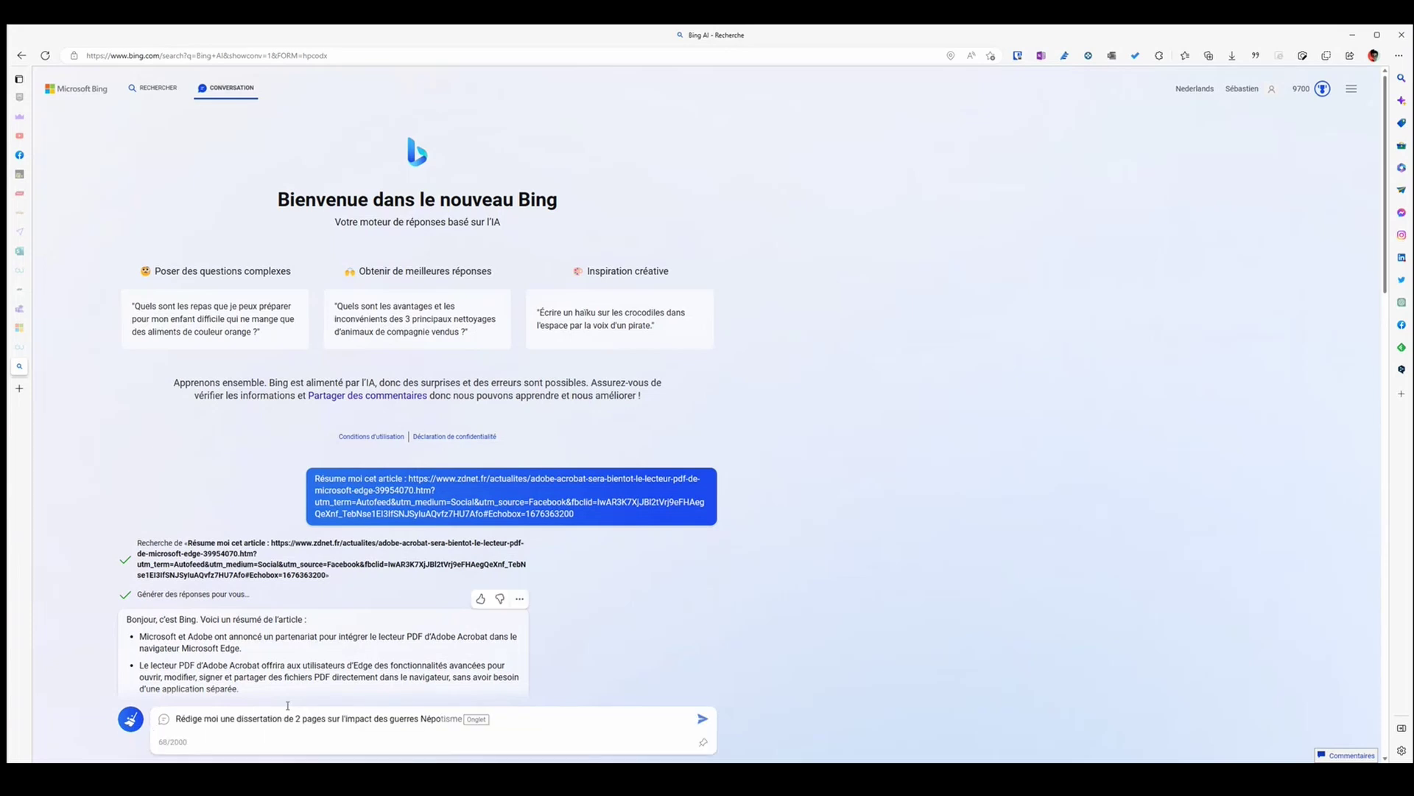
key(BackSpace)
key(BackSpace)
key(BackSpace)
text(ap)
key(Tab)
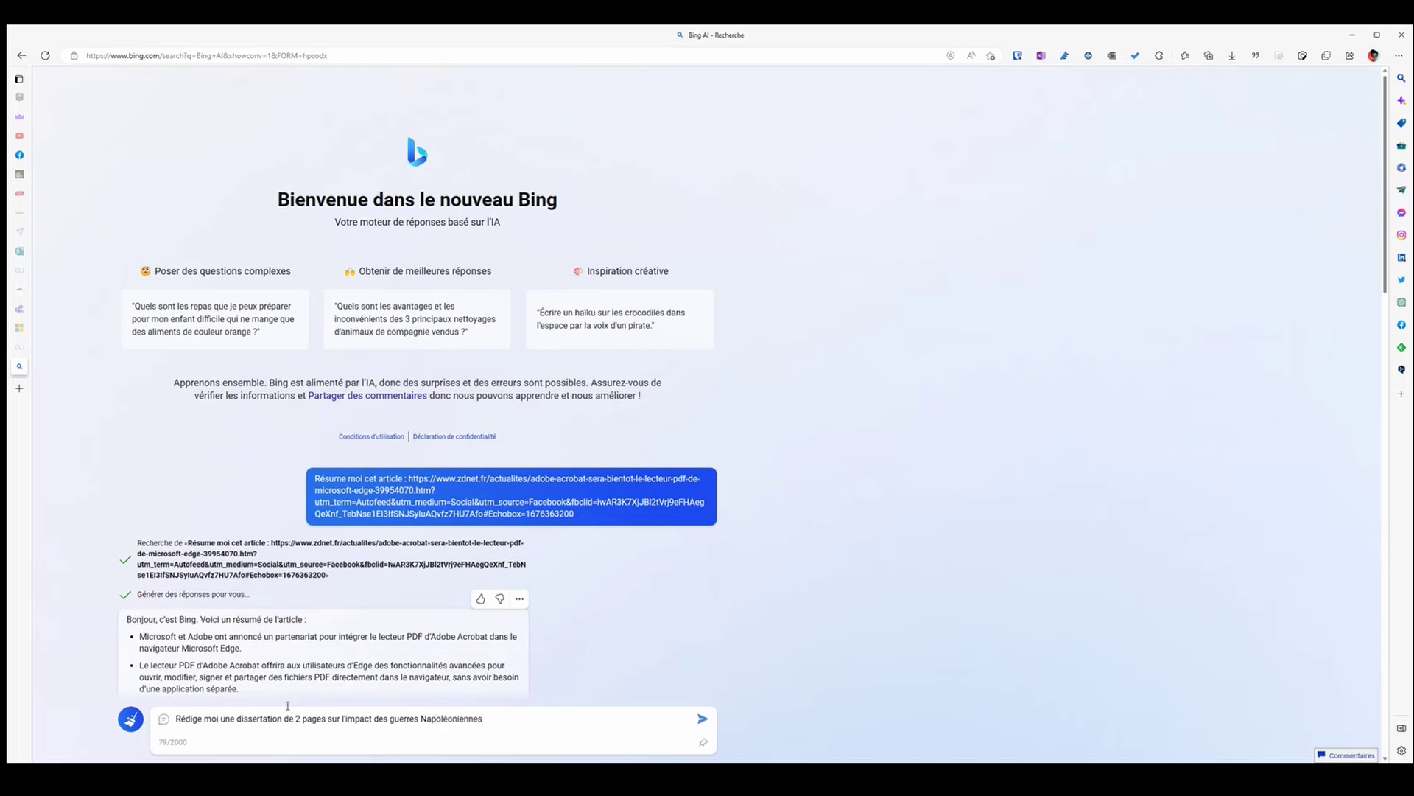
click(703, 721)
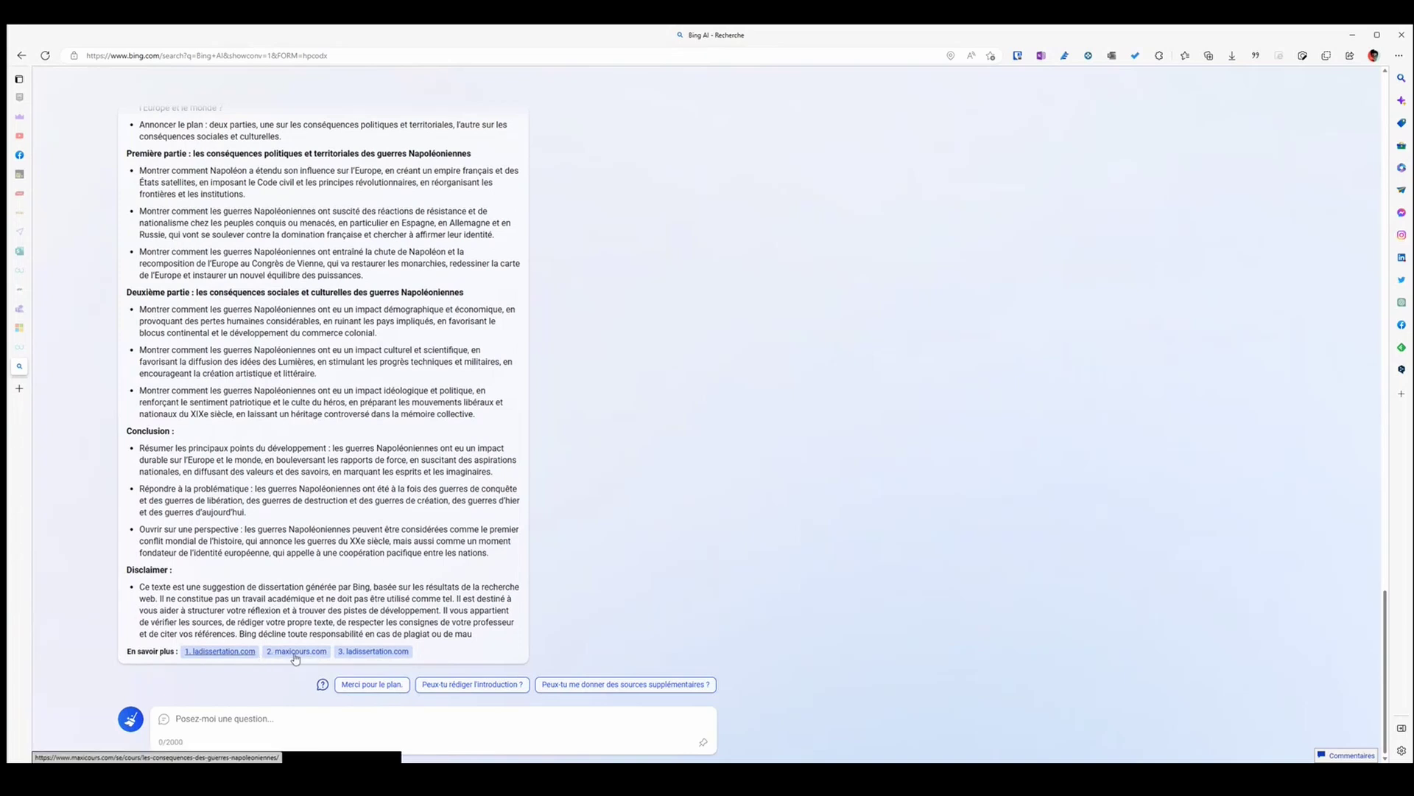
- Open the first cited source, ladissertation.com, look over its essay on the Napoleonic wars, and return to the Bing conversation
click(230, 655)
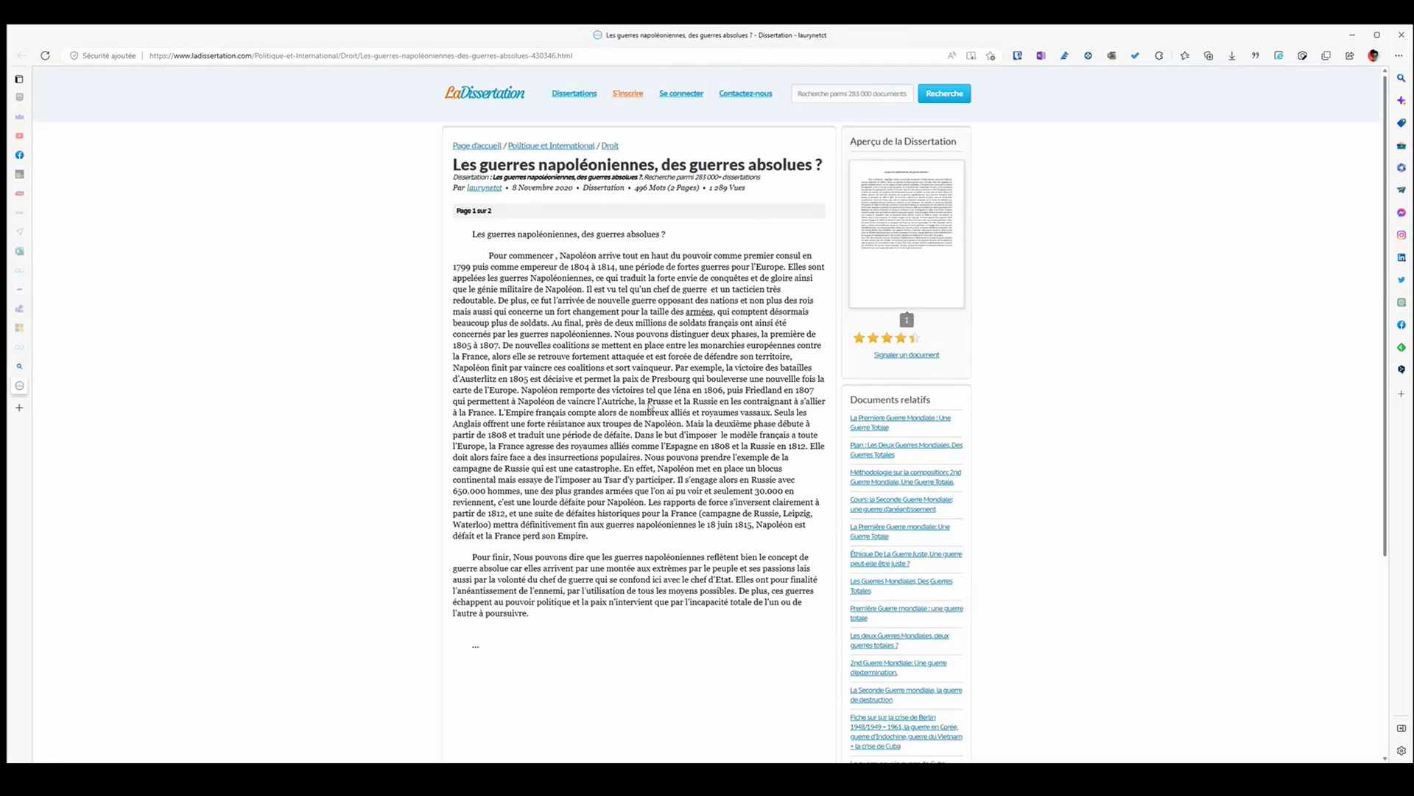
scroll(660, 411, down, 15)
scroll(670, 417, up, 3)
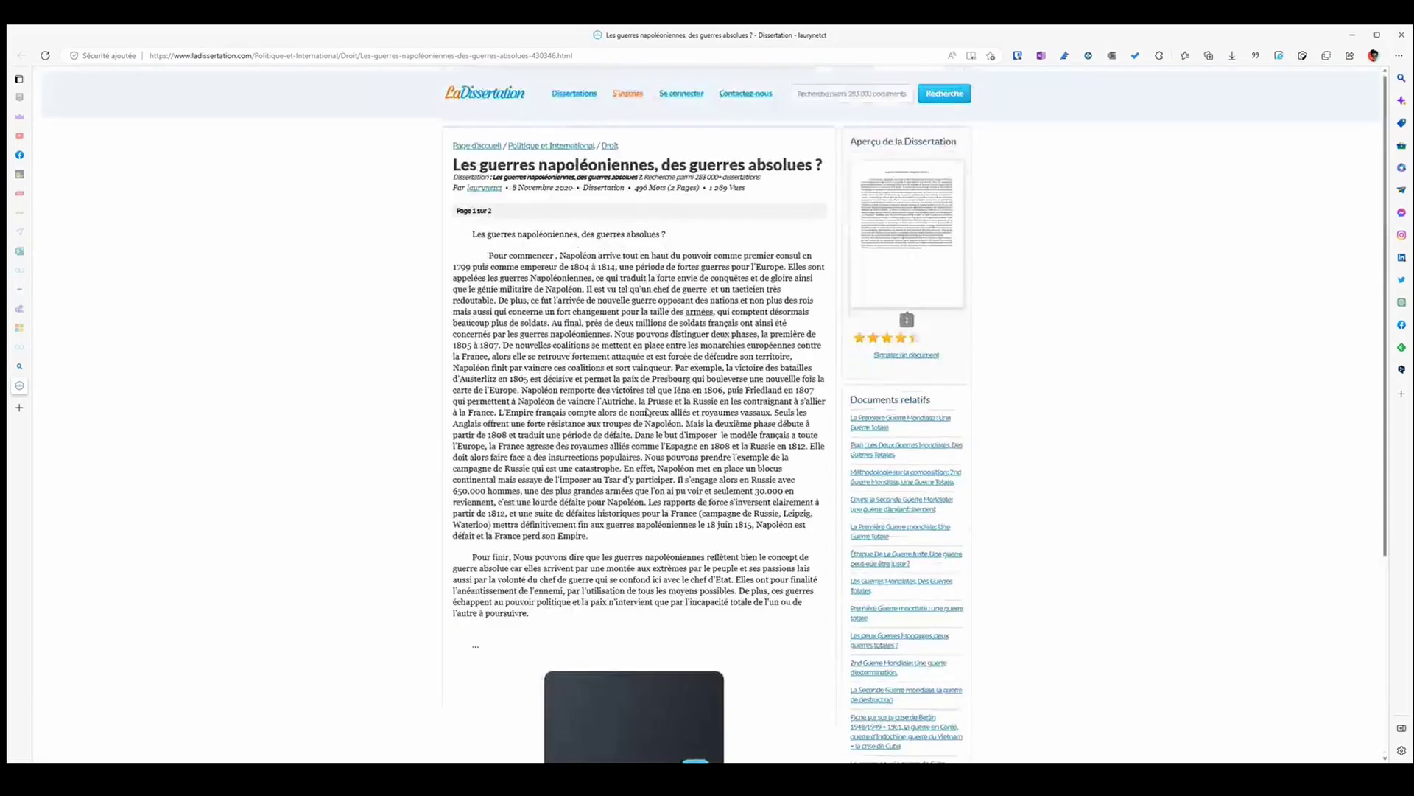
mouse_move(120, 391)
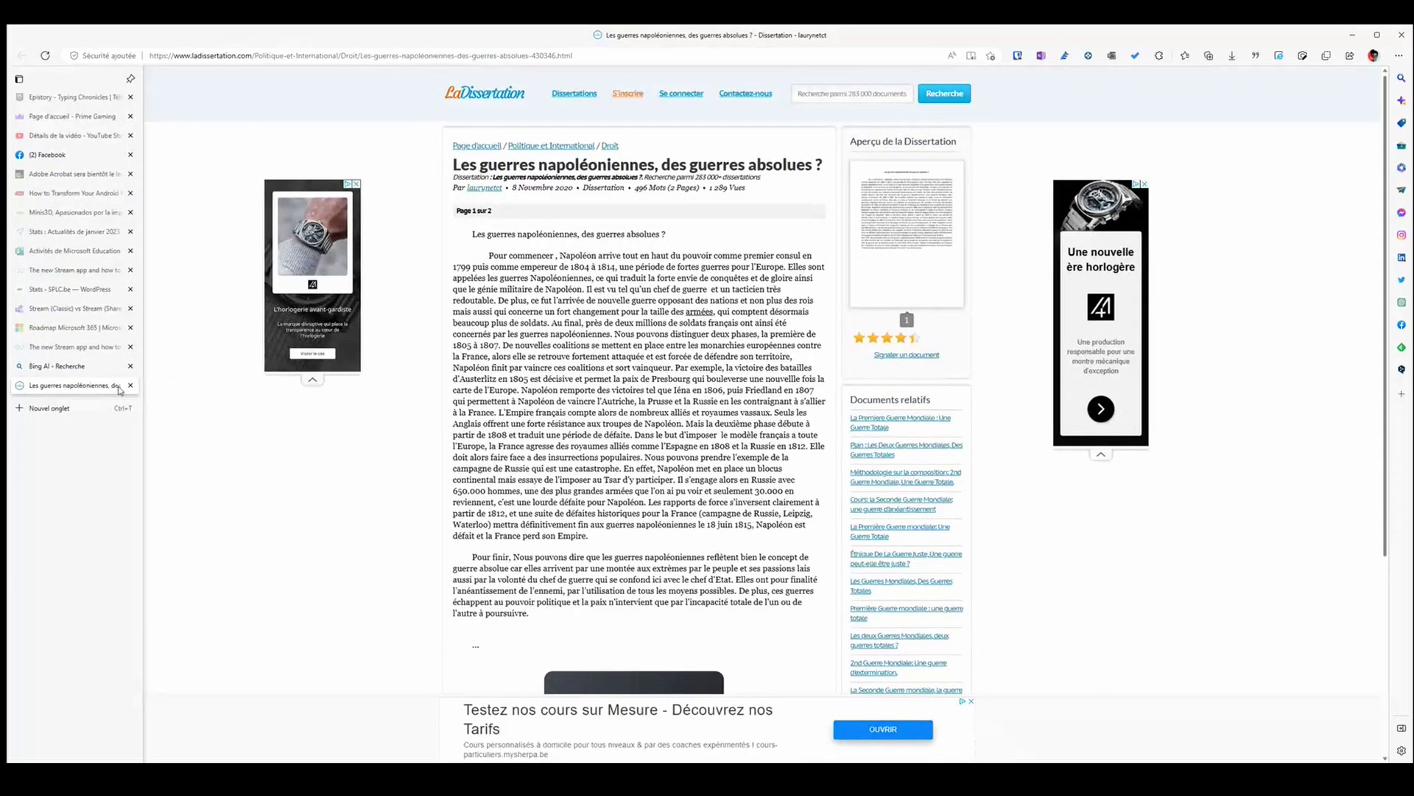
click(73, 367)
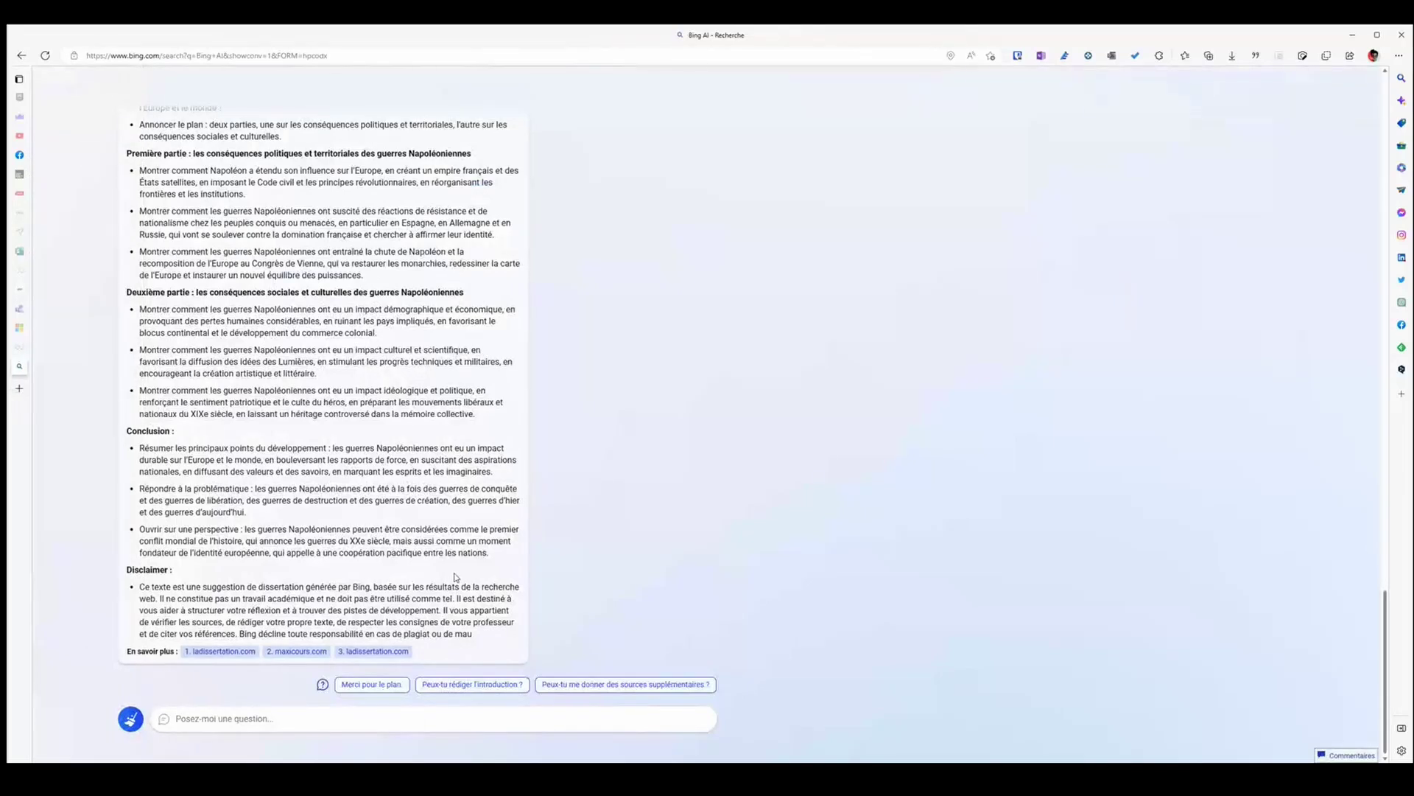
- Review the suggested essay outline and send the proposed follow-up "Peux-tu me donner des sources supplémentaires ?"
scroll(455, 577, up, 3)
scroll(546, 455, down, 1)
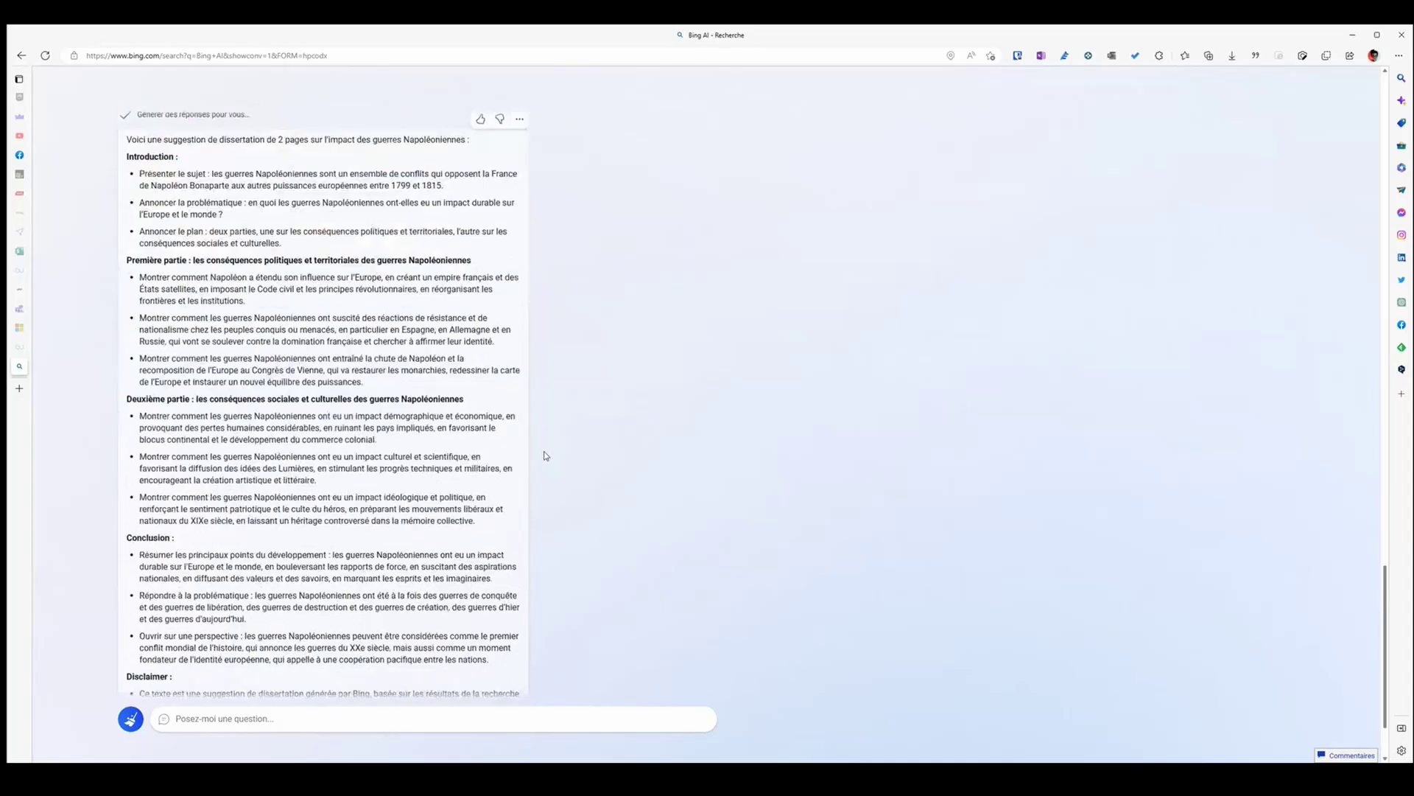
scroll(545, 455, down, 2)
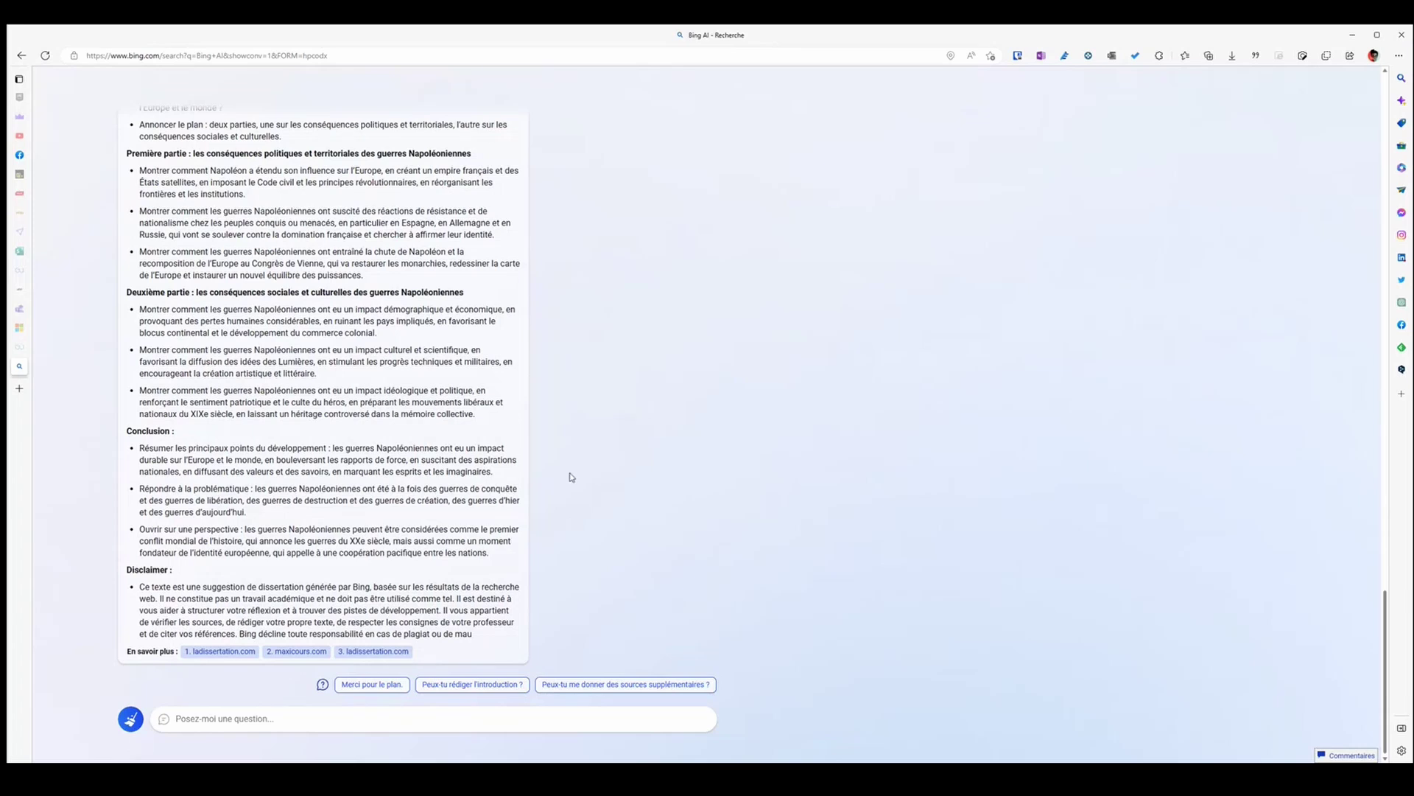
scroll(571, 476, up, 3)
scroll(572, 476, down, 3)
click(617, 690)
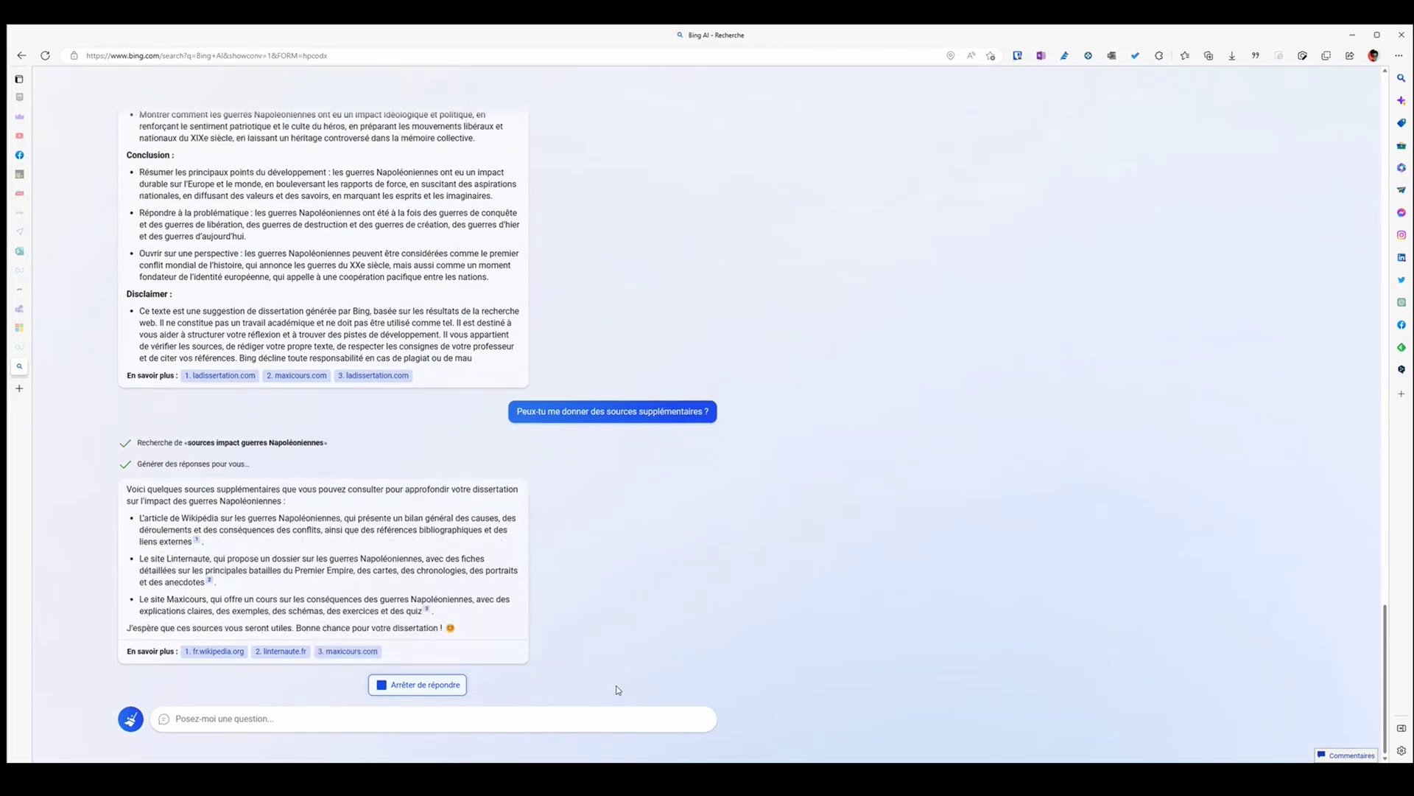
- Examine the additional sources and the earlier answers on the ZDNet article summary and the Rome school trip
scroll(669, 319, down, 4)
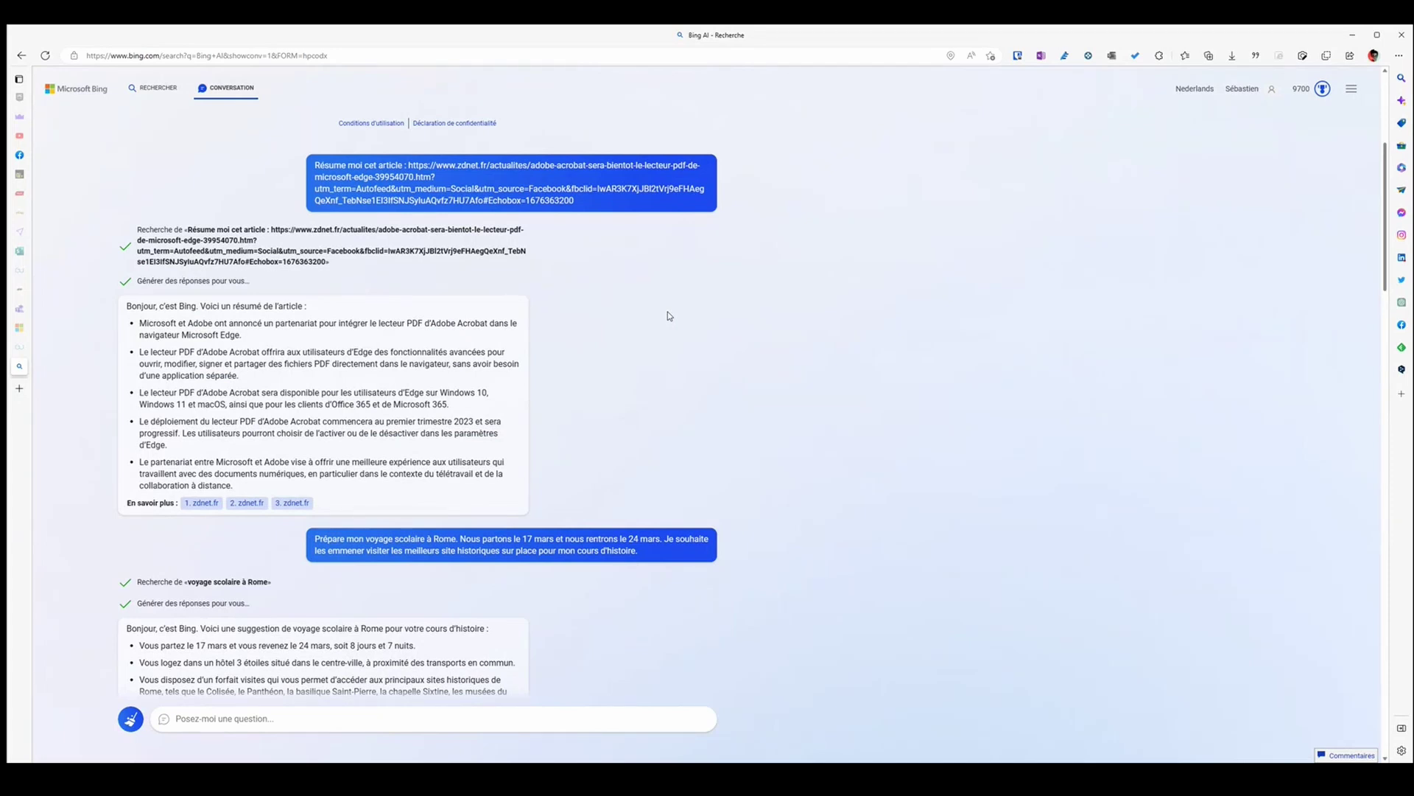
scroll(634, 347, down, 10)
scroll(633, 346, up, 10)
scroll(230, 404, down, 4)
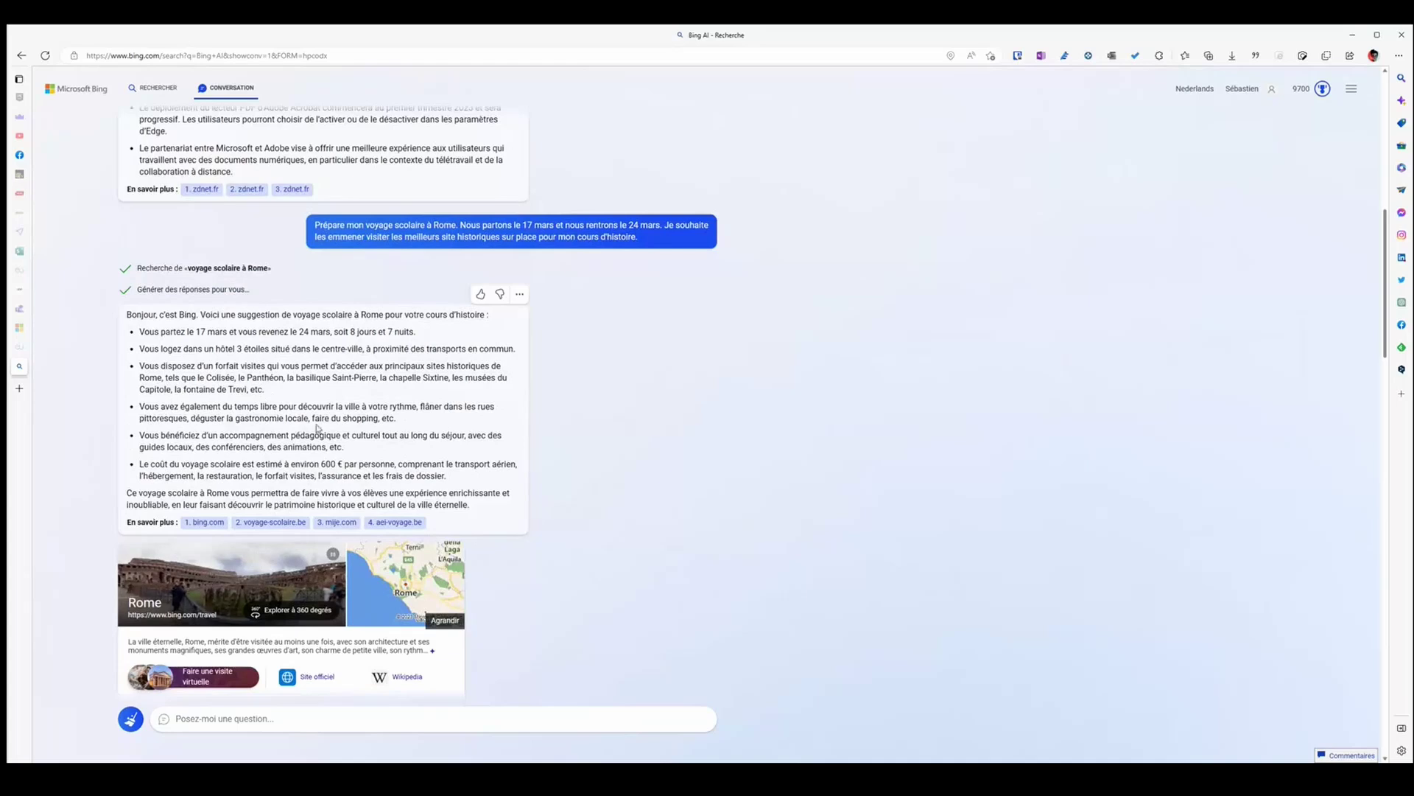
scroll(316, 428, up, 8)
scroll(199, 397, down, 3)
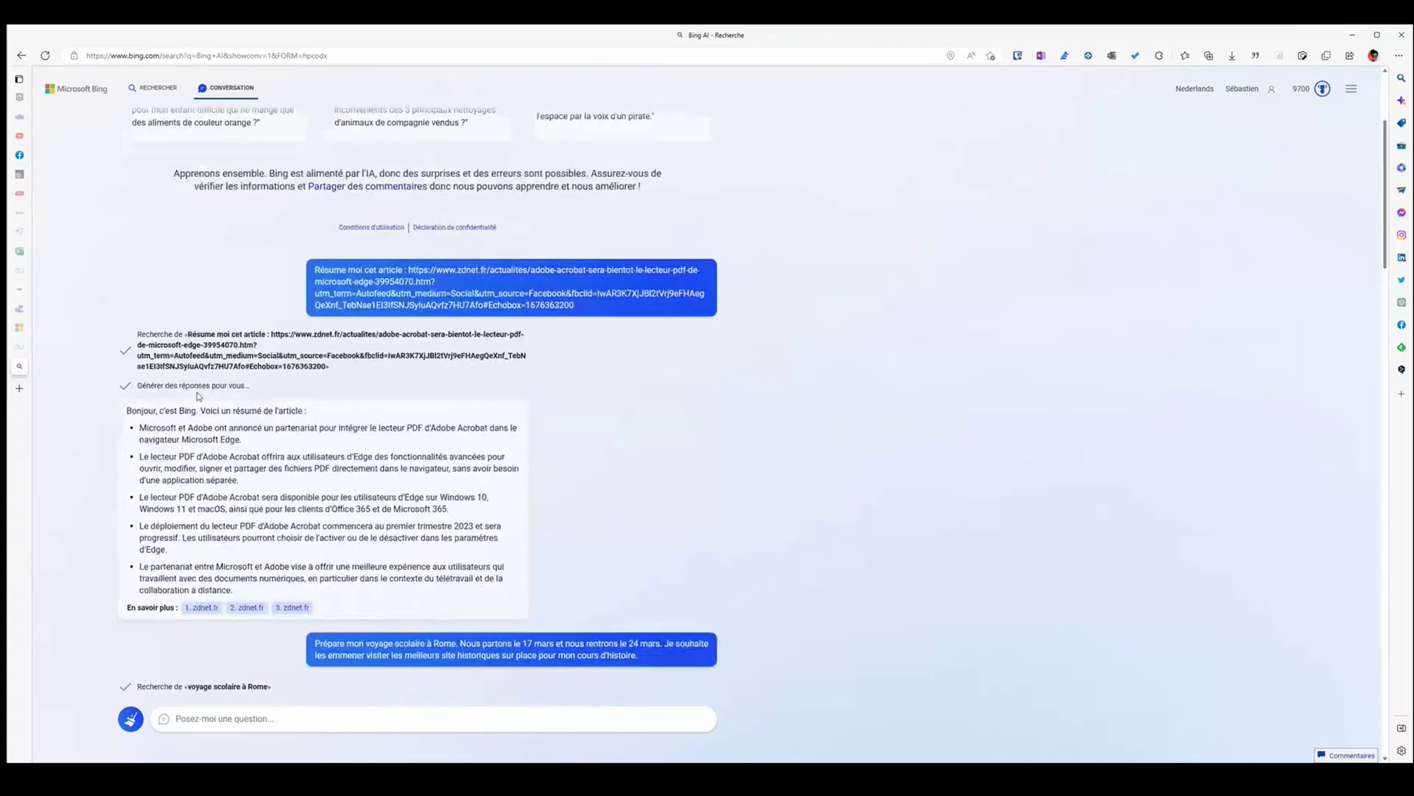
scroll(171, 234, down, 3)
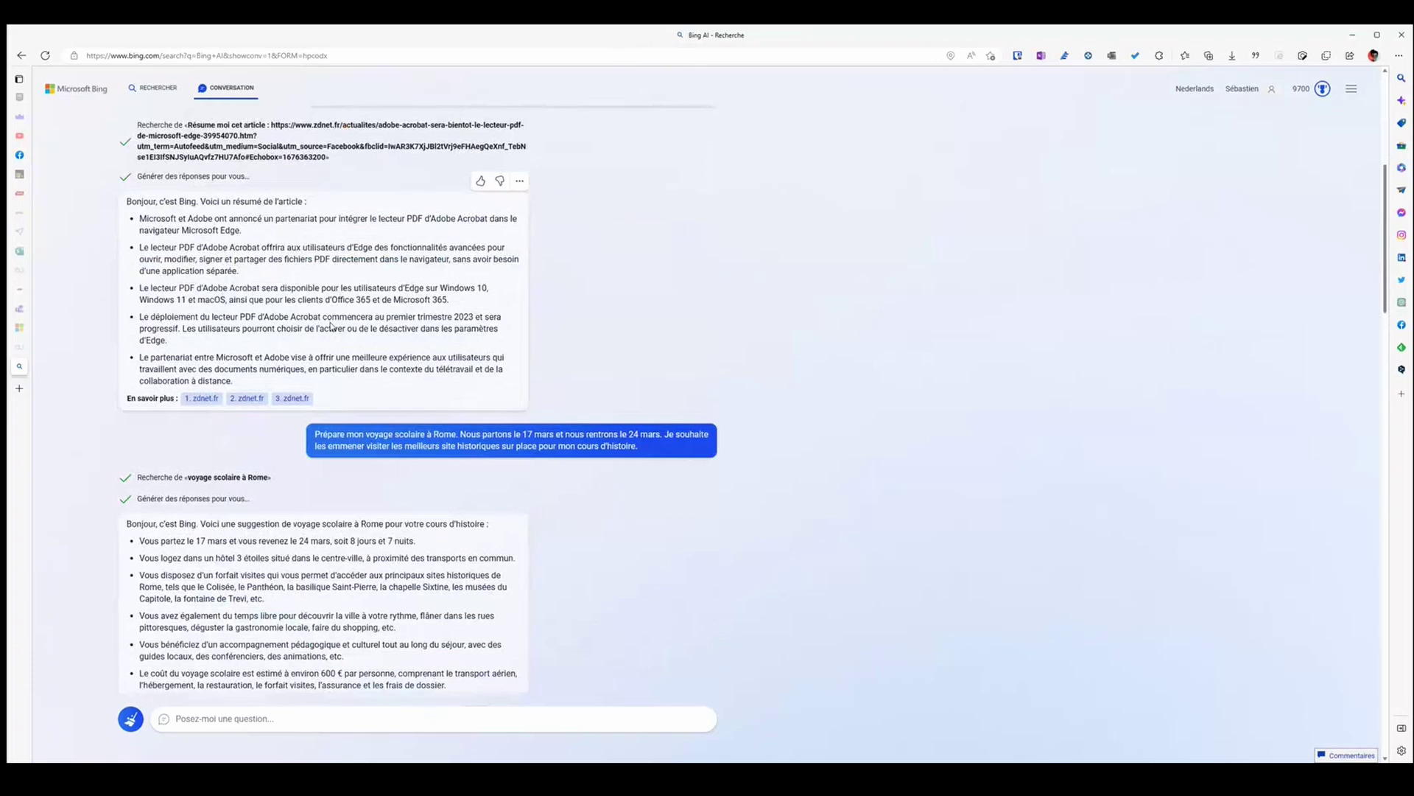
- Open splc.be in a new tab and go to its article on manually synchronising Intune policy intervals
click(20, 388)
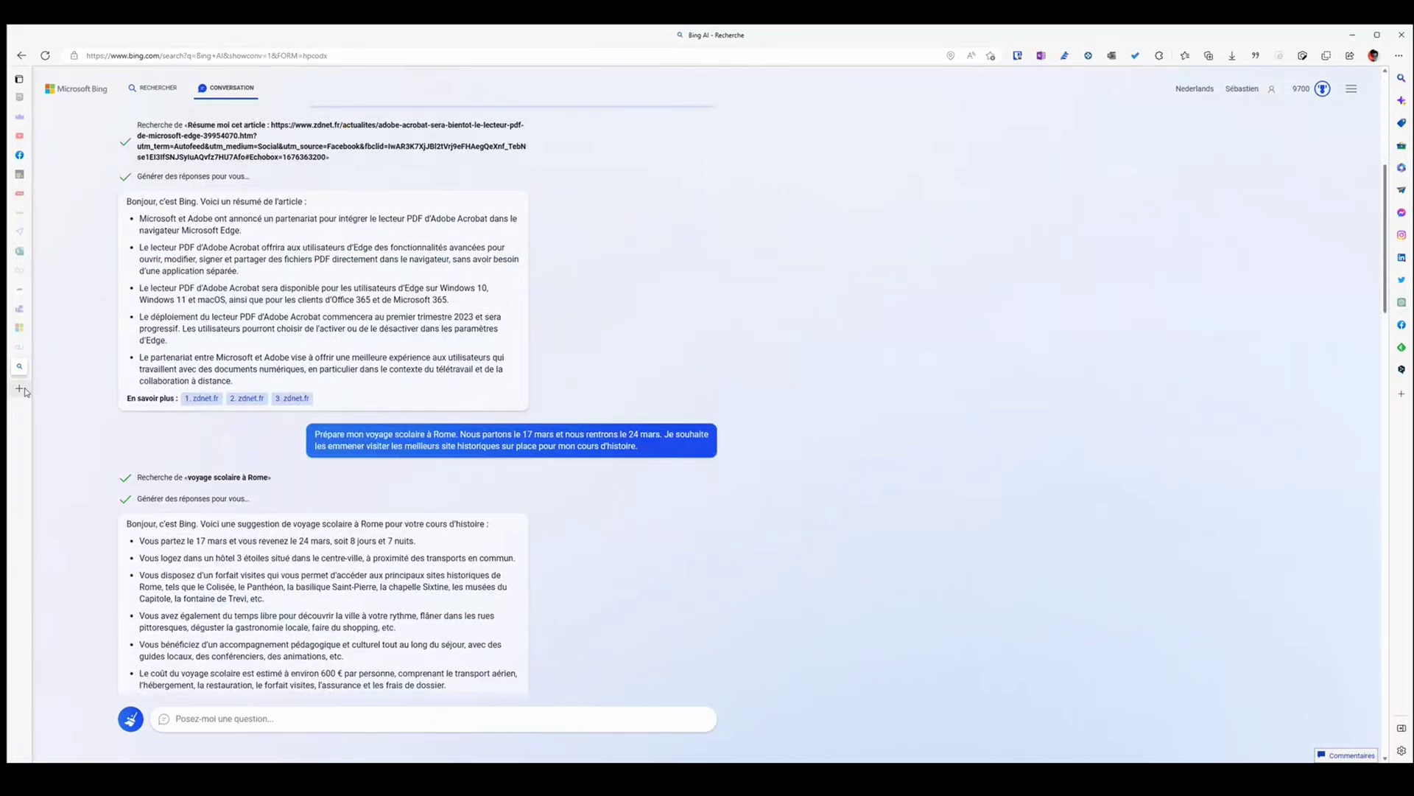
text(splc.be)
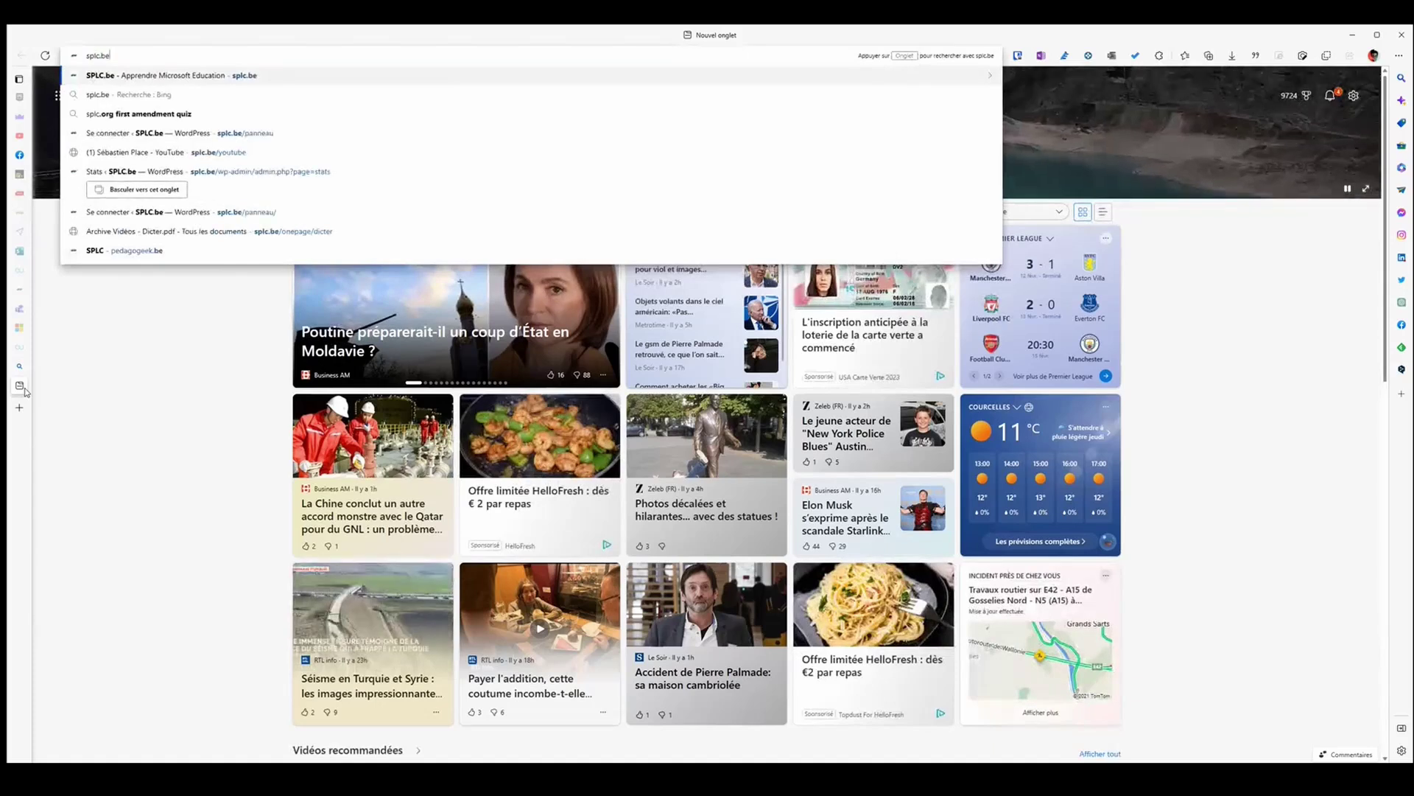
key(Return)
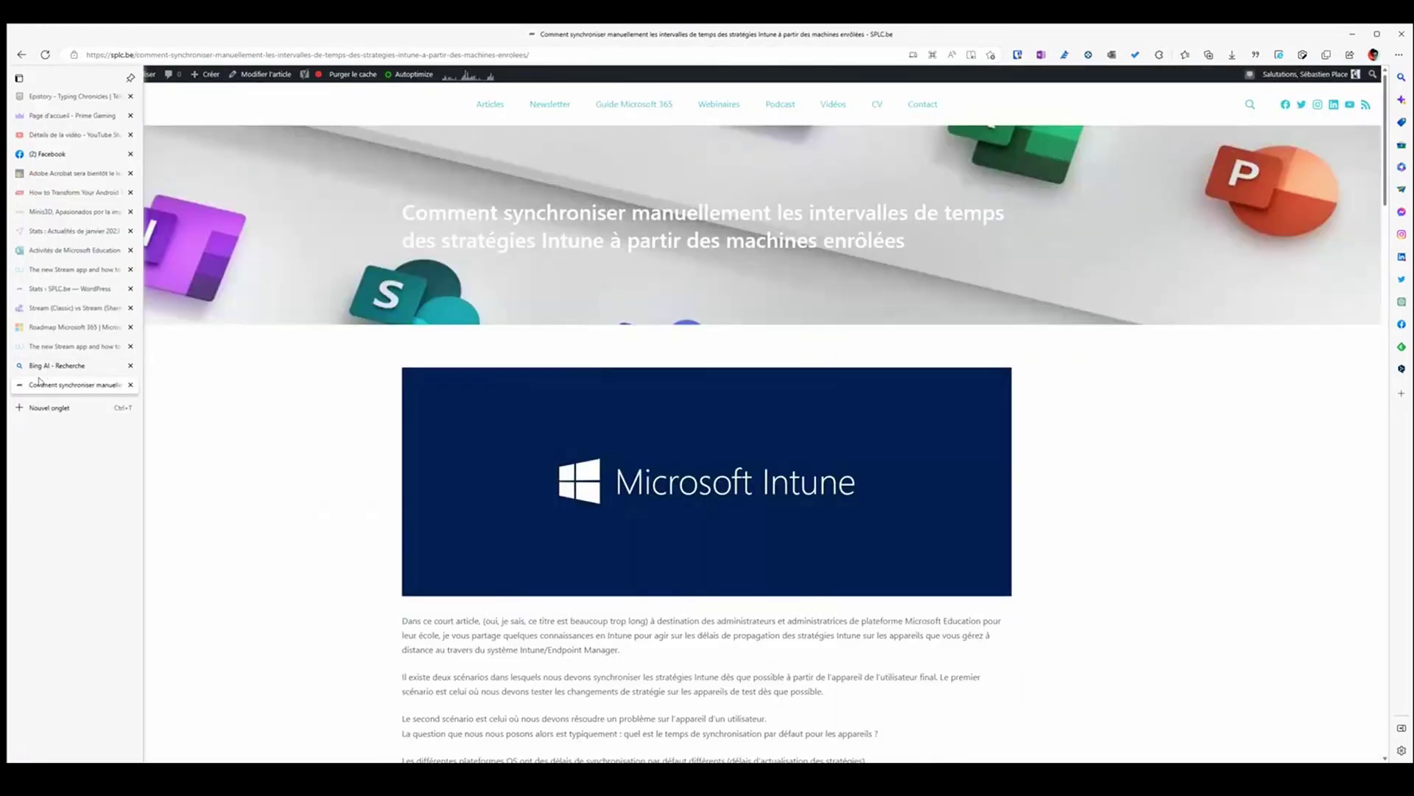
- Back in the Bing conversation, request "Résume moi cet article :" with the splc.be Intune article's URL, and send the suggested follow-up "Peux-tu me parler d'Intune ?"
click(52, 365)
scroll(463, 459, down, 10)
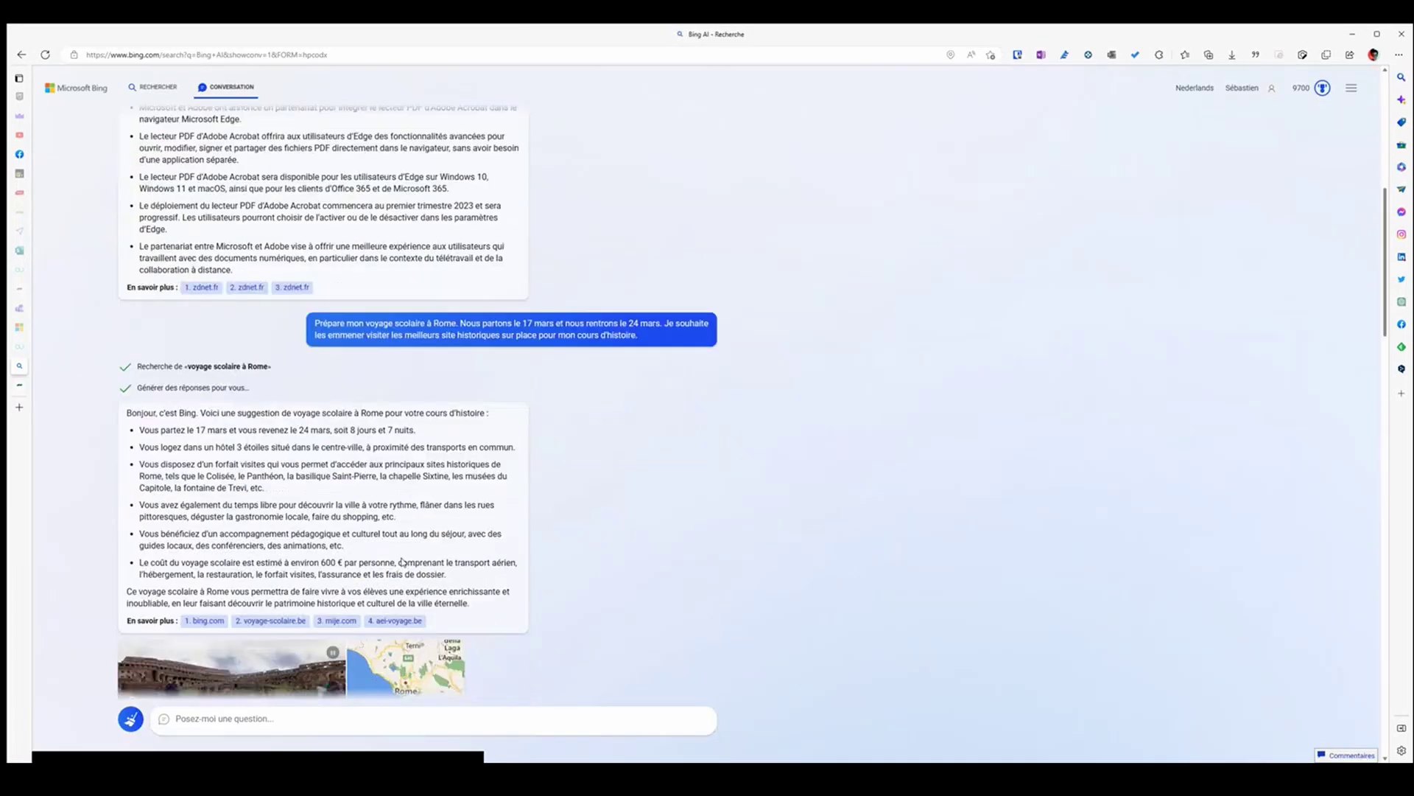
click(192, 718)
text(Résumé)
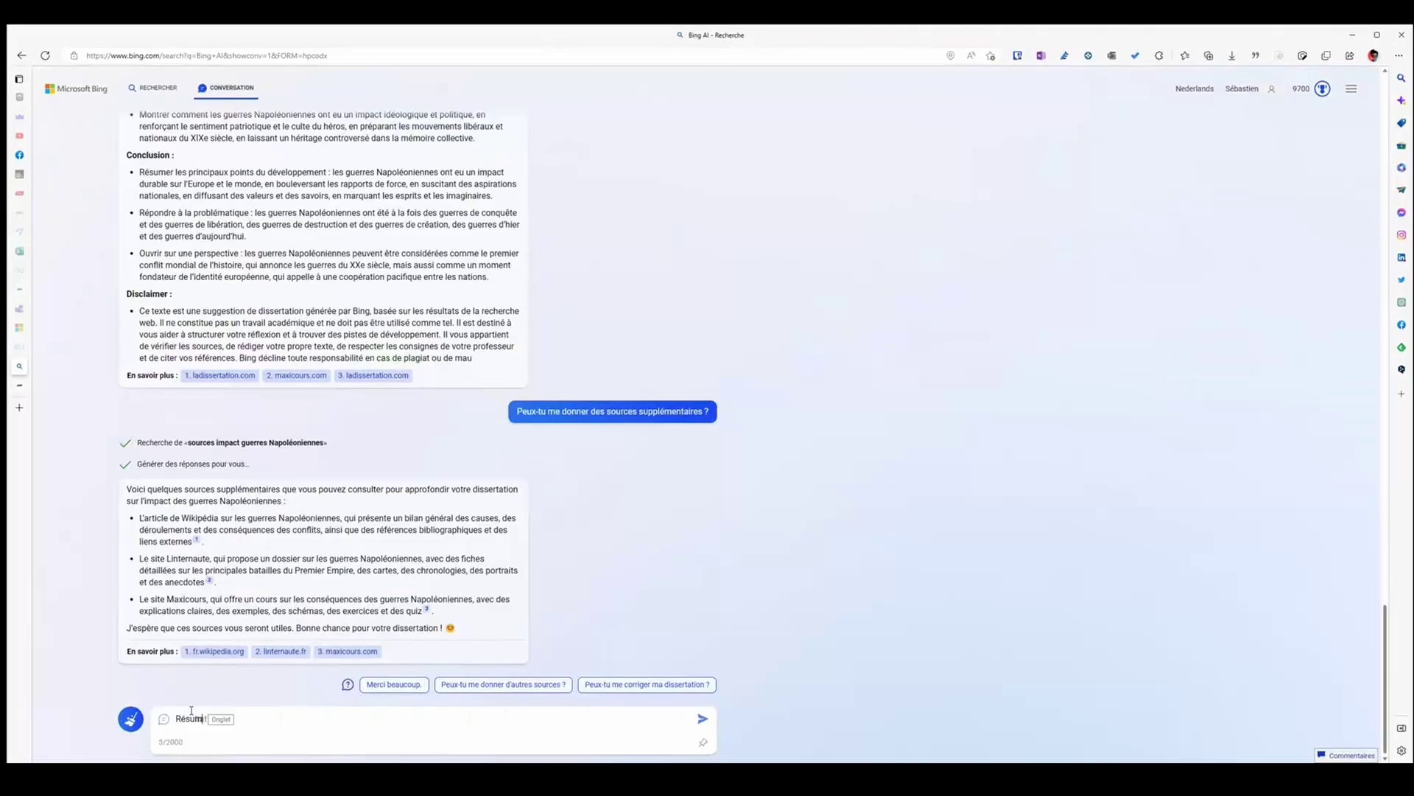
text( moi cet arti)
key(Tab)
click(703, 719)
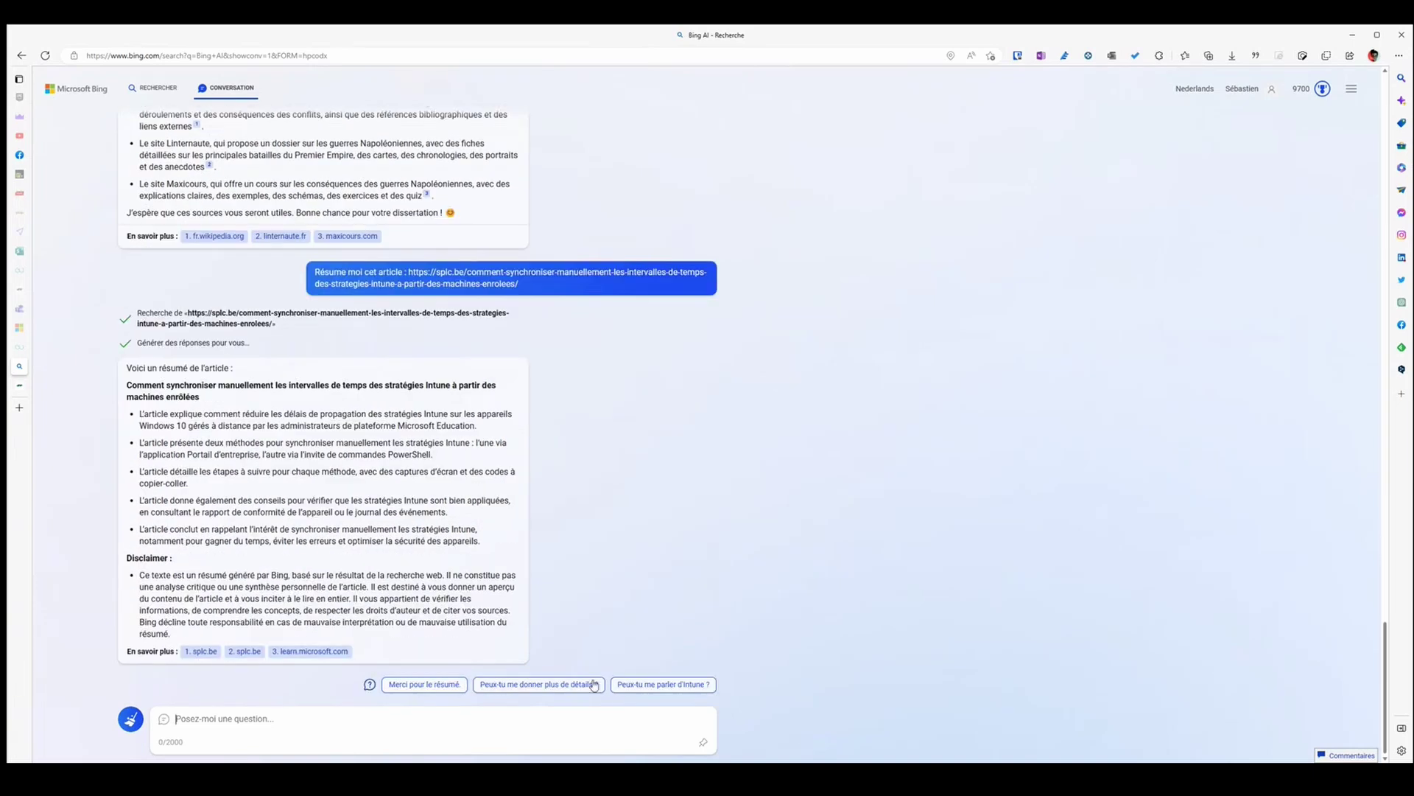
click(657, 686)
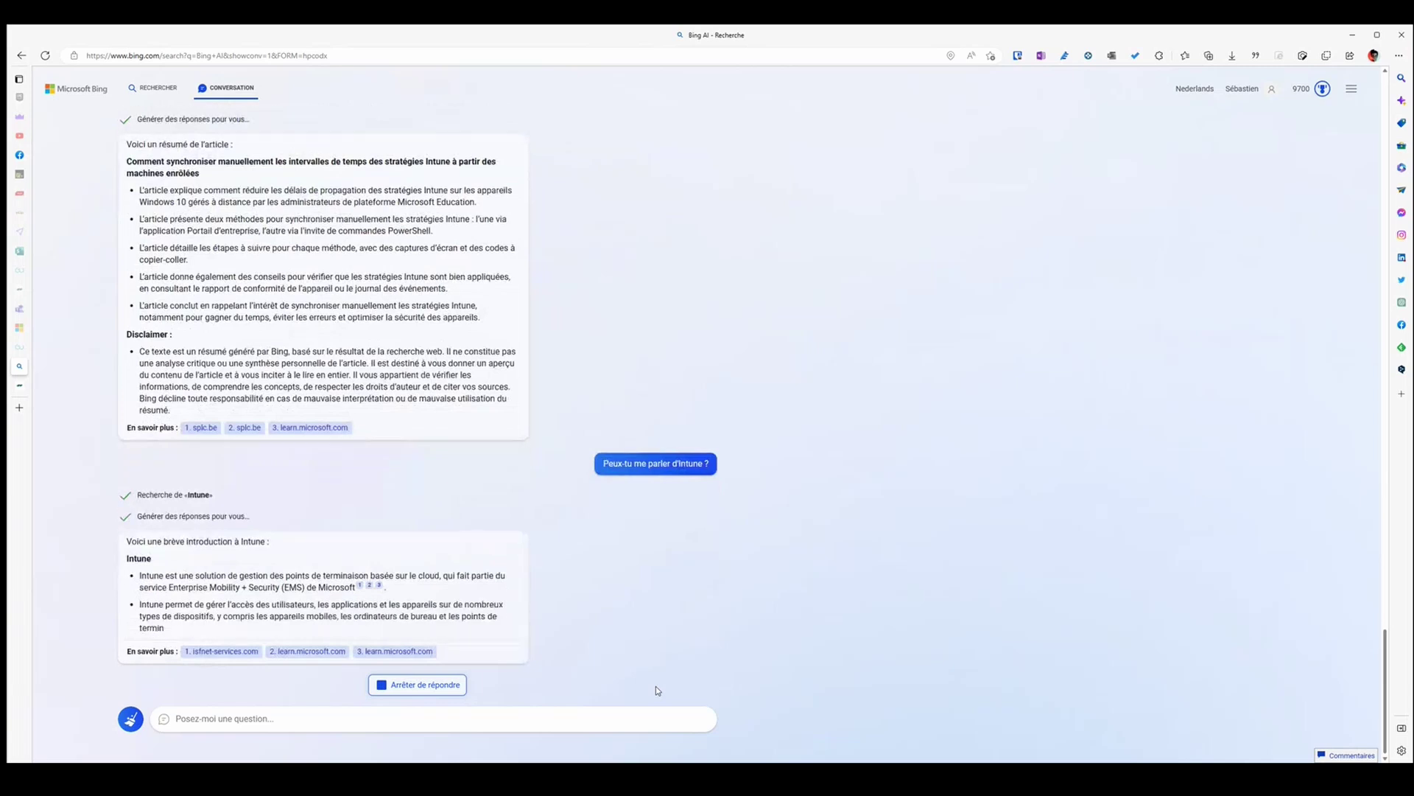
- Examine the answer on booking the Rome school trip, view the linked Bing Travel page for Rome, and return to the conversation
scroll(657, 455, up, 3)
scroll(152, 385, up, 15)
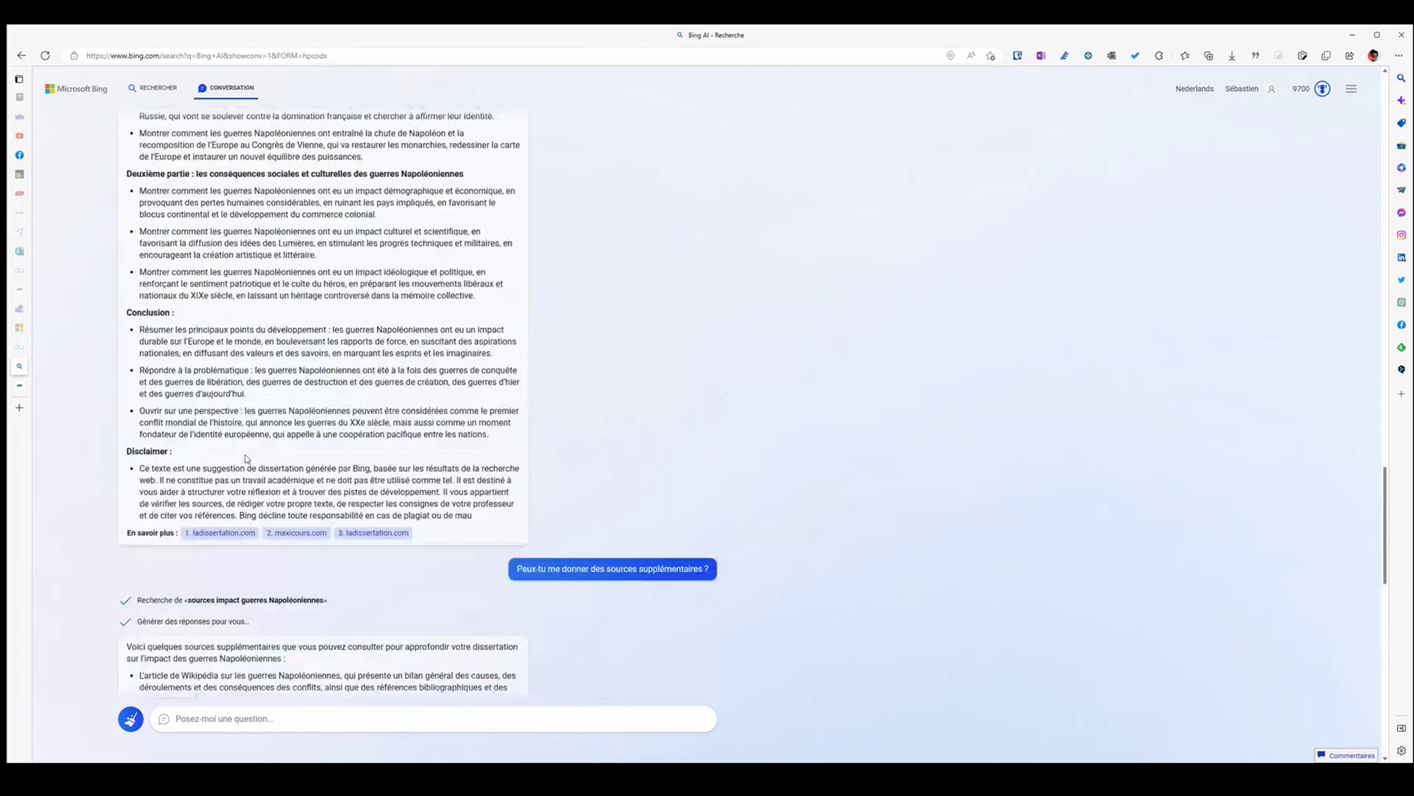
scroll(294, 415, up, 15)
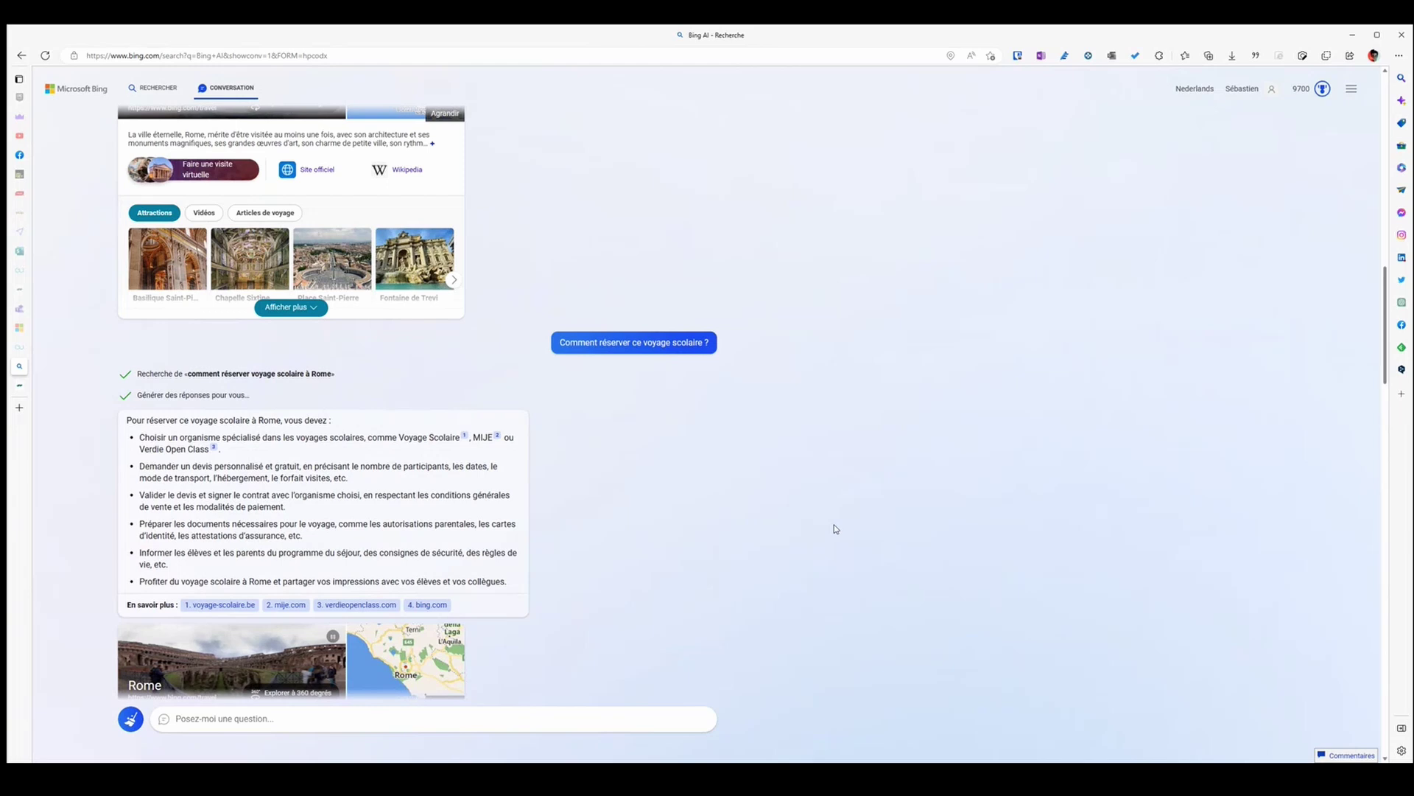
drag(126, 419, 512, 588)
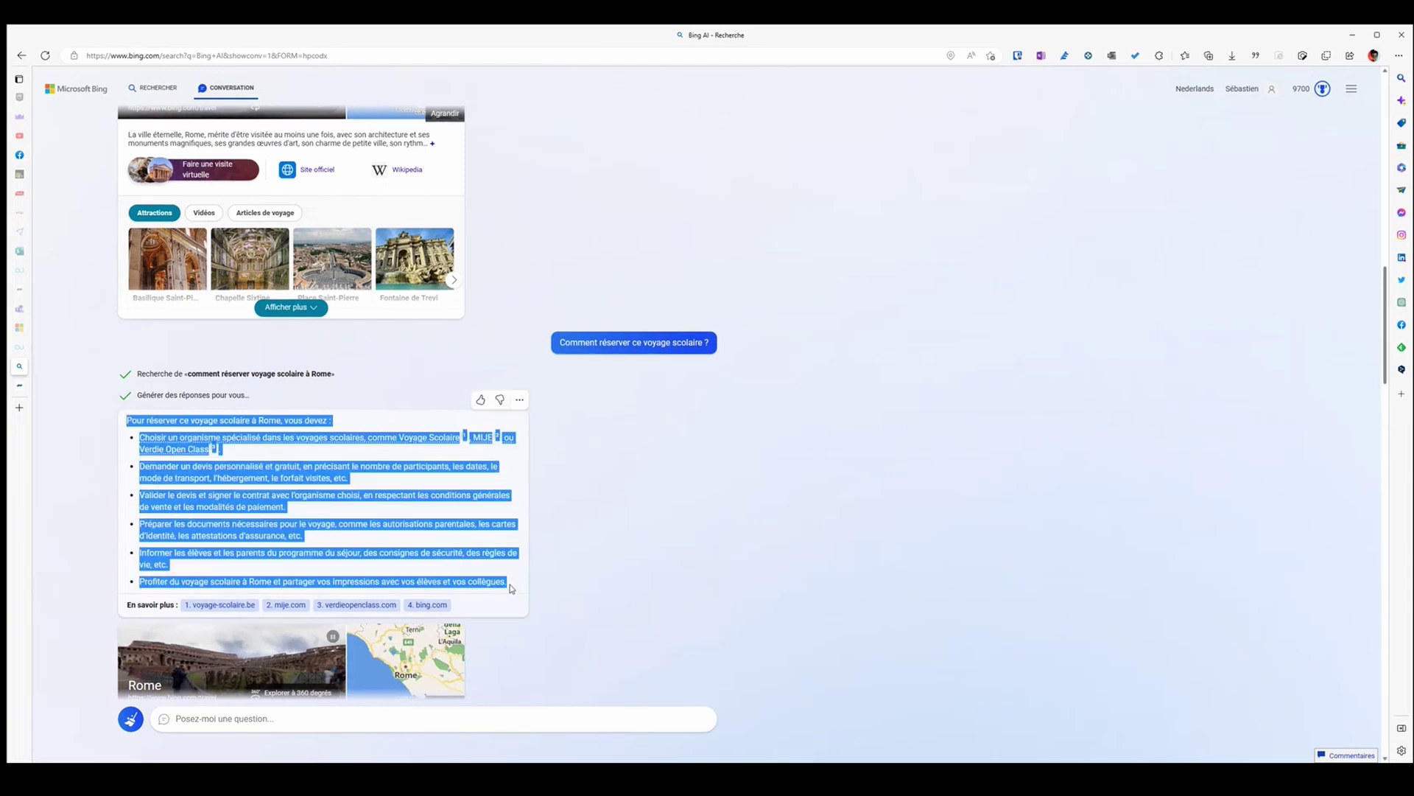
scroll(578, 534, down, 4)
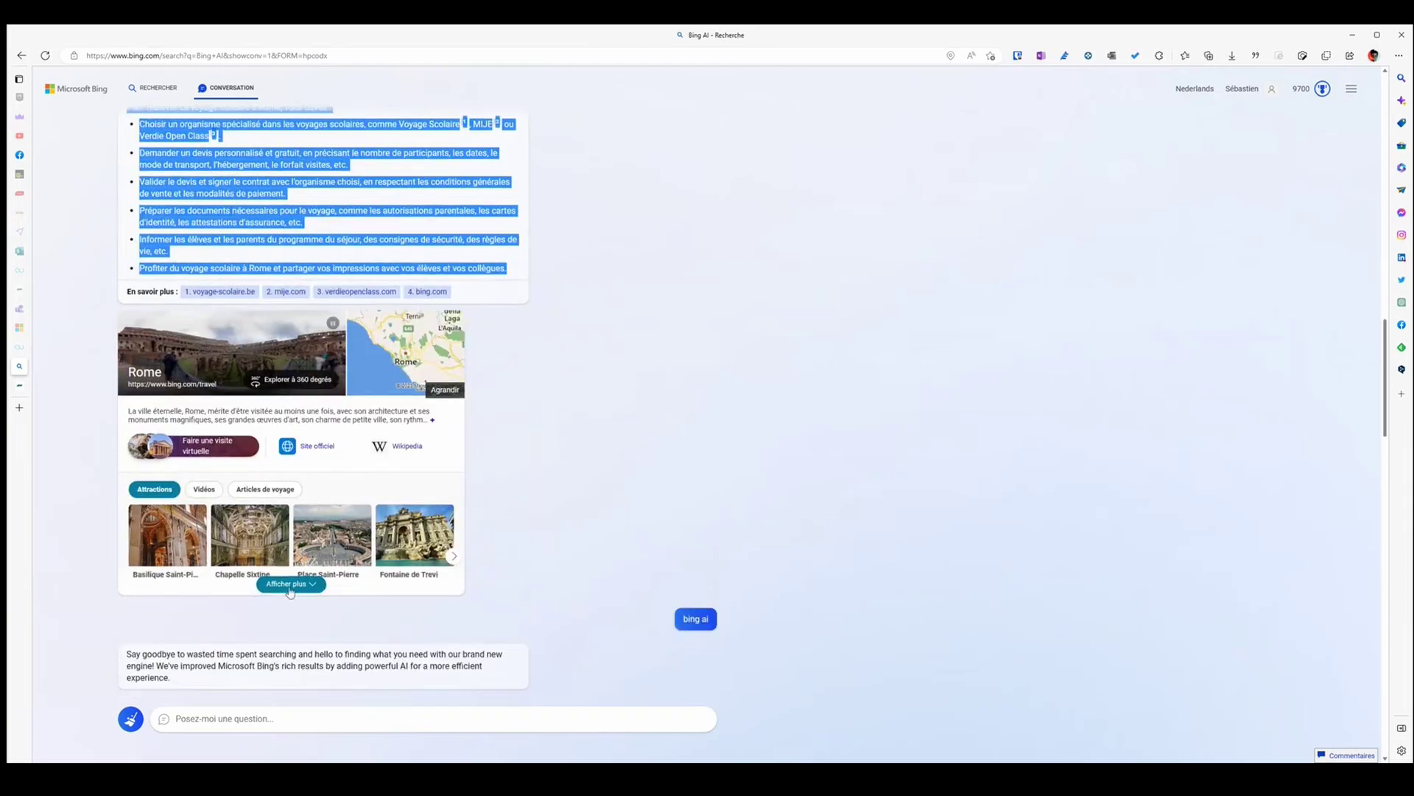
click(384, 555)
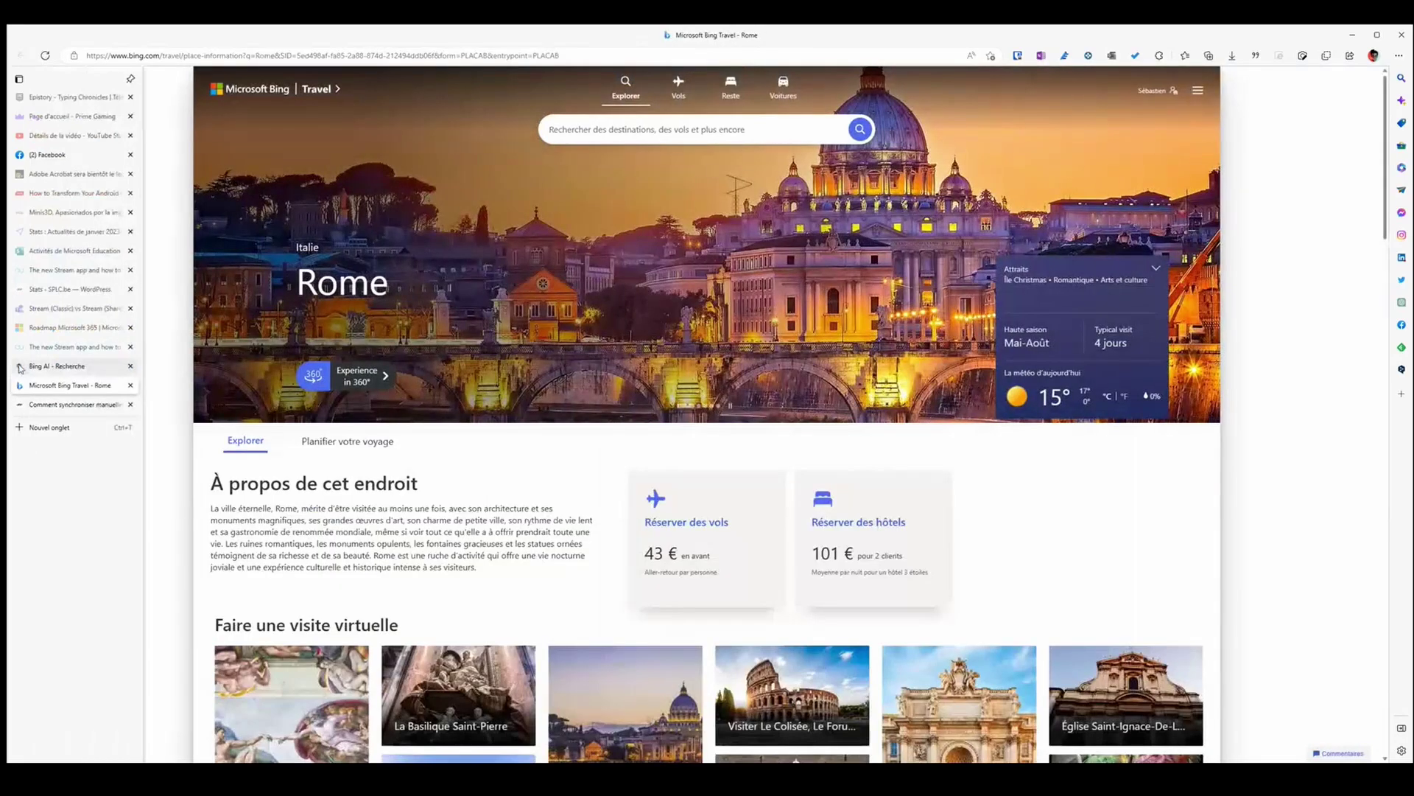
click(29, 366)
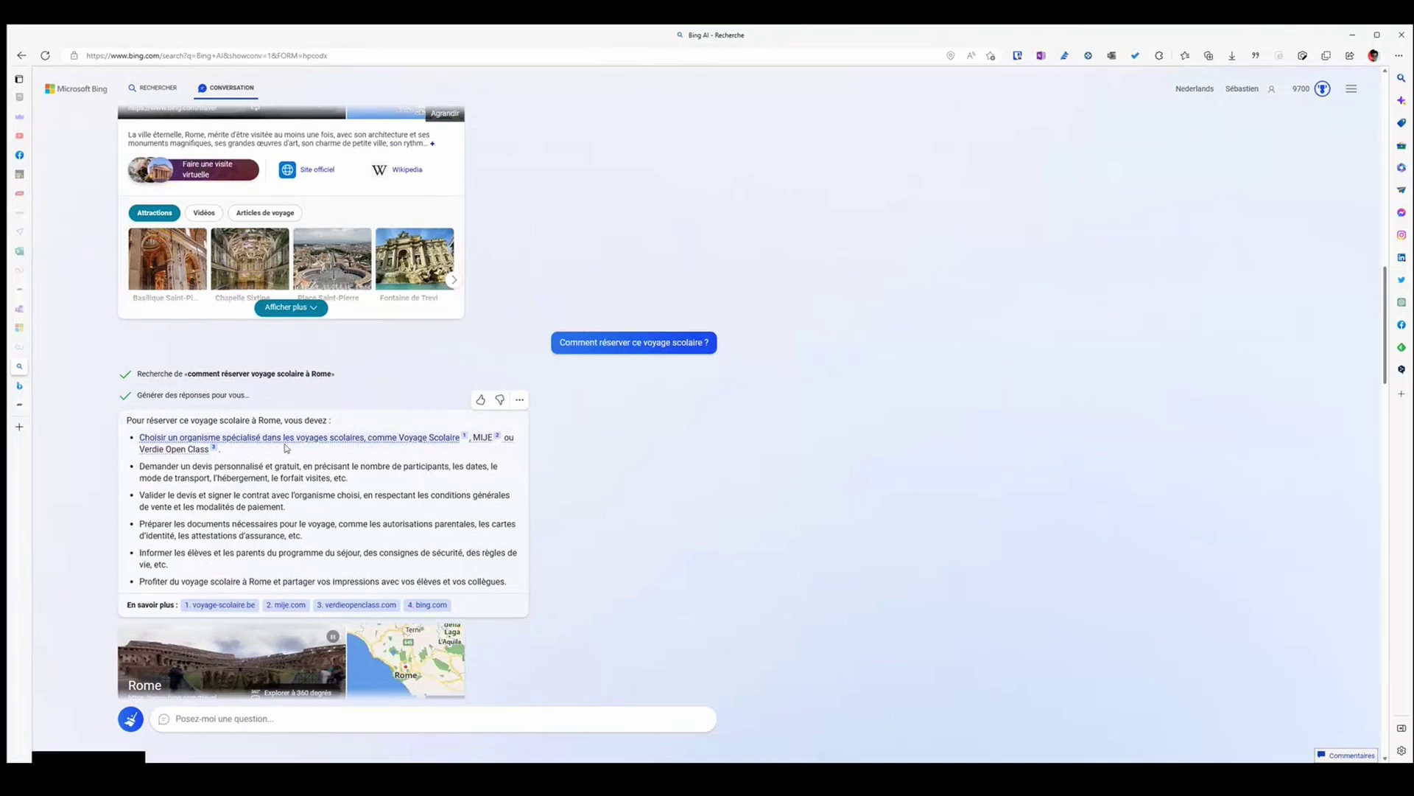
- Highlight and read the earlier answer proposing the Rome school trip from 17 to 24 March
scroll(122, 491, up, 10)
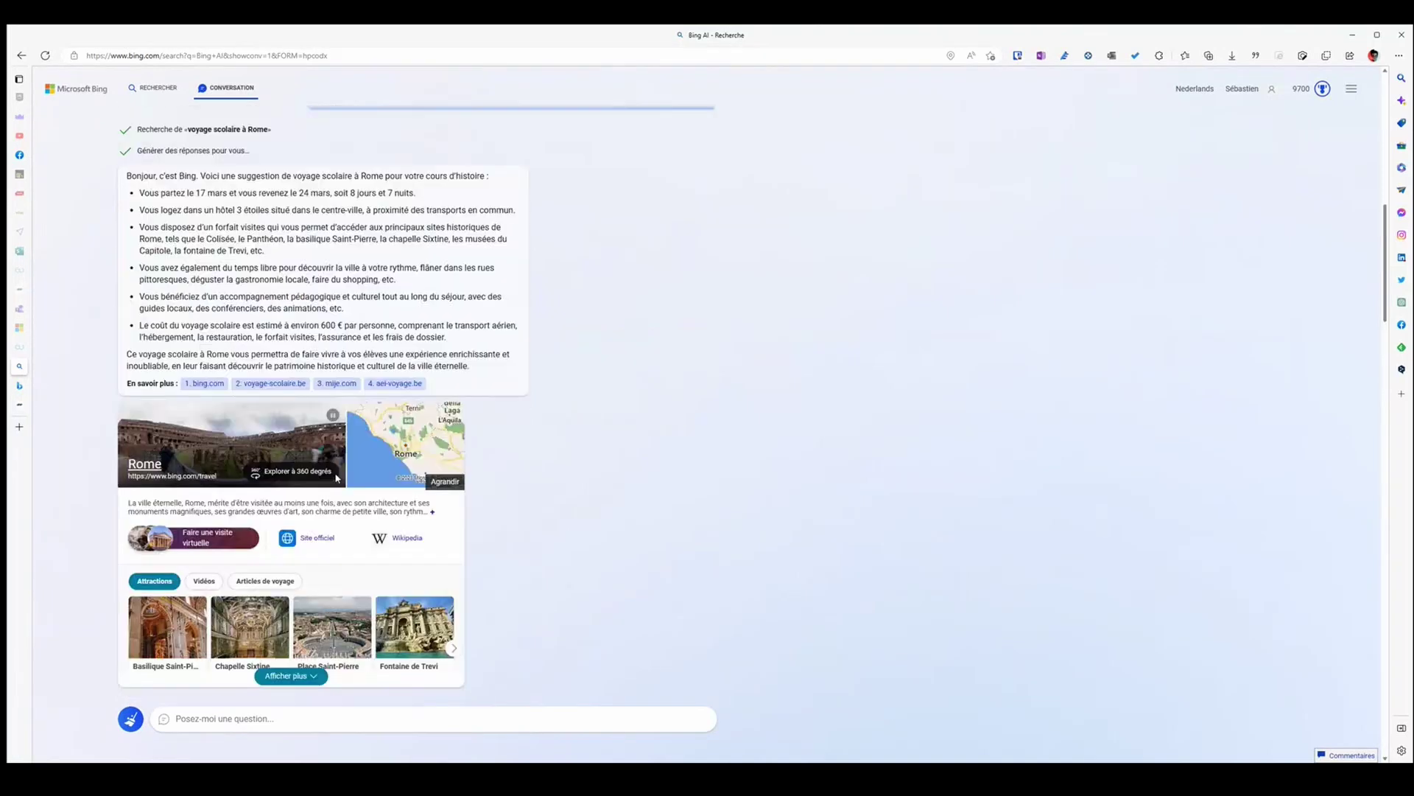
drag(123, 436, 474, 627)
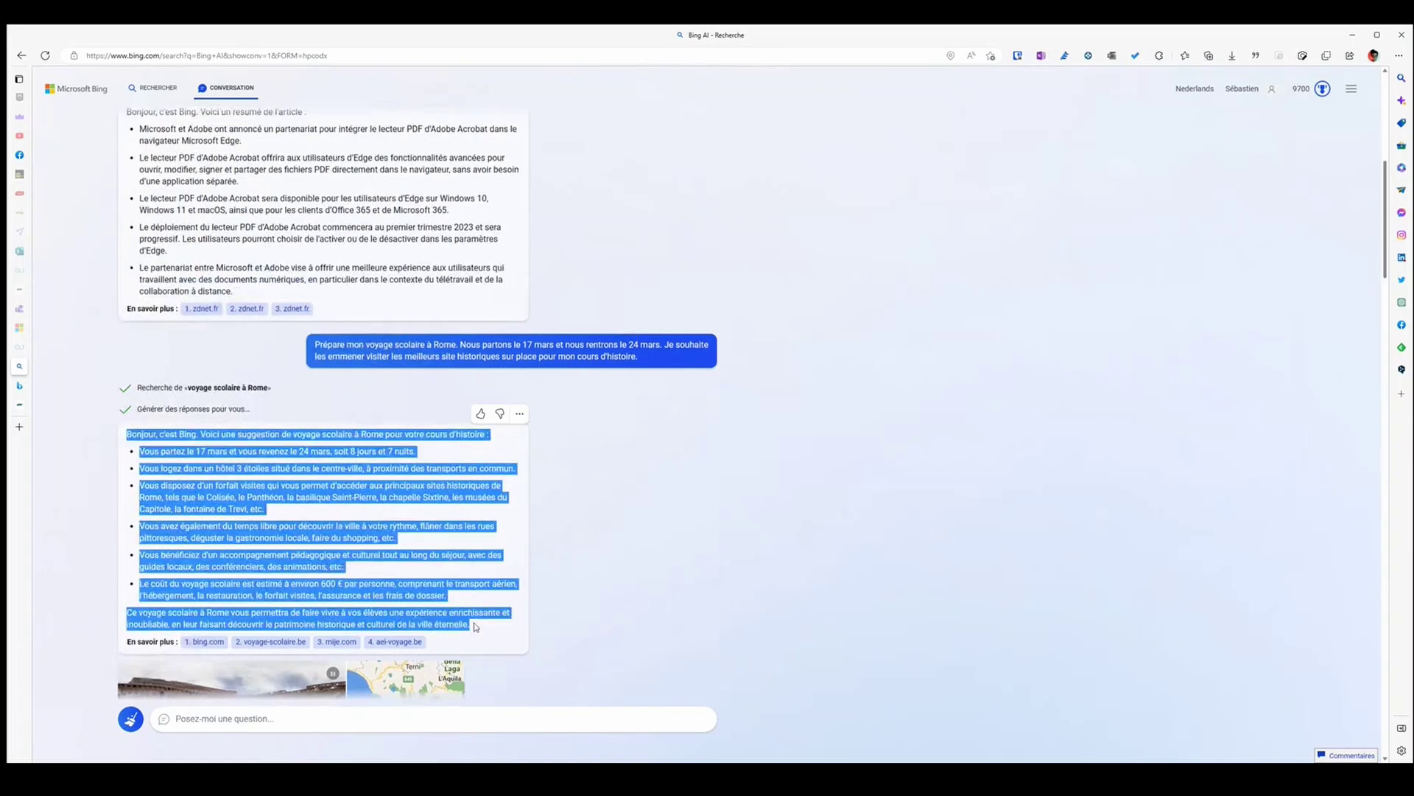
click(477, 582)
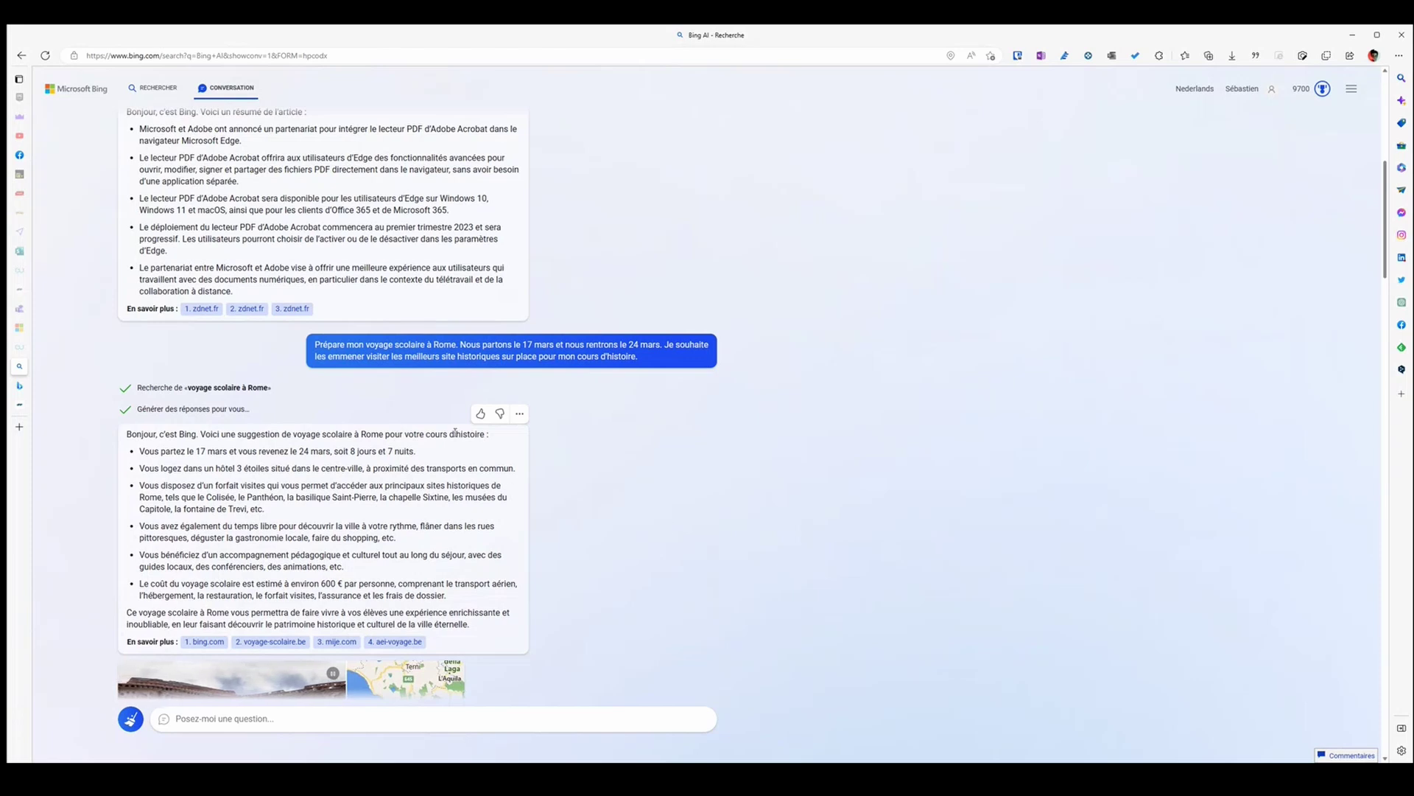
- Ask the chat: "Crée moi une commande Powershell pour importer un csv avec tous les users que je veux créer sur mon Tenant Microsoft 365"
scroll(475, 442, down, 5)
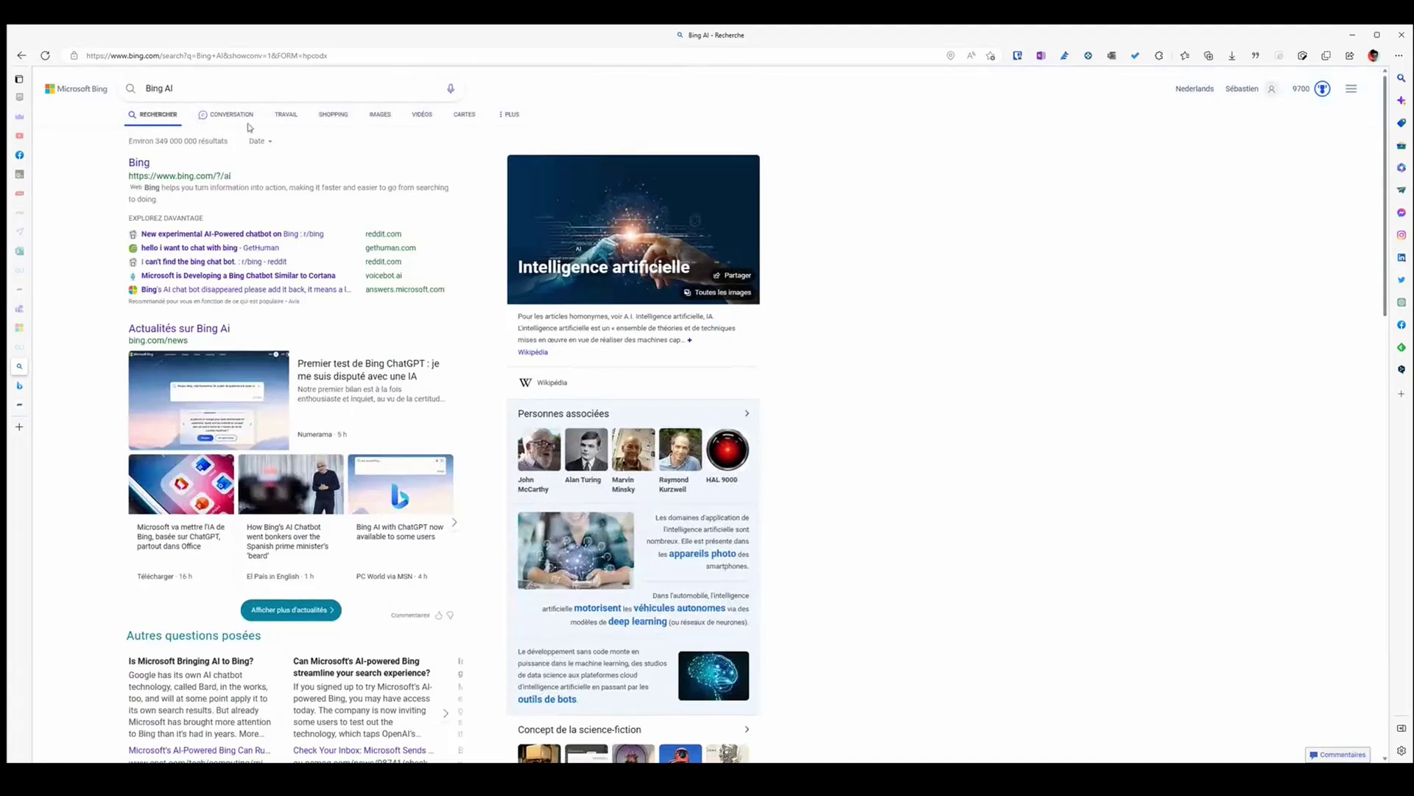
click(232, 116)
text(Cre)
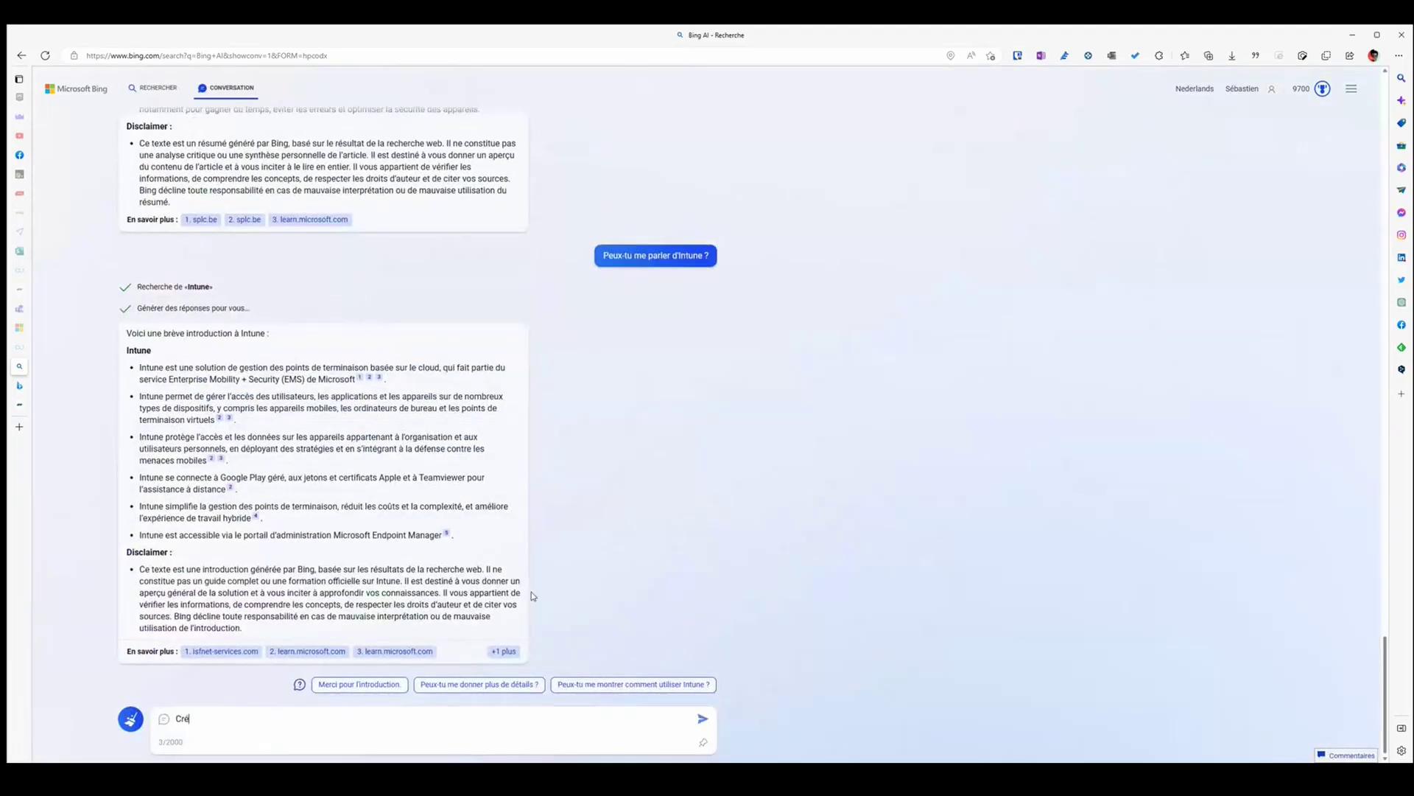
text(e moi une commande Power)
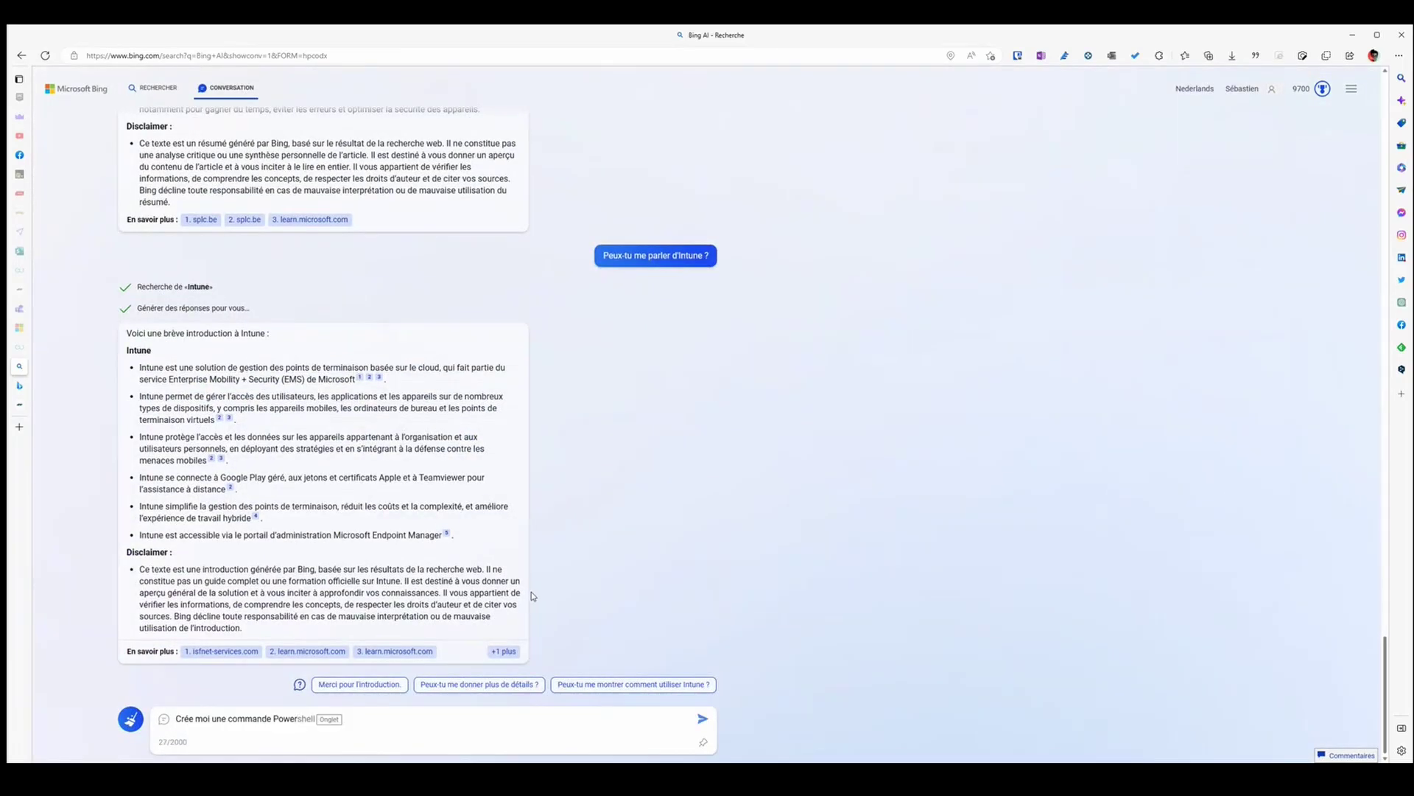
key(Tab)
text(pour importer un csv avec tous les users)
key(Tab)
key(Return)
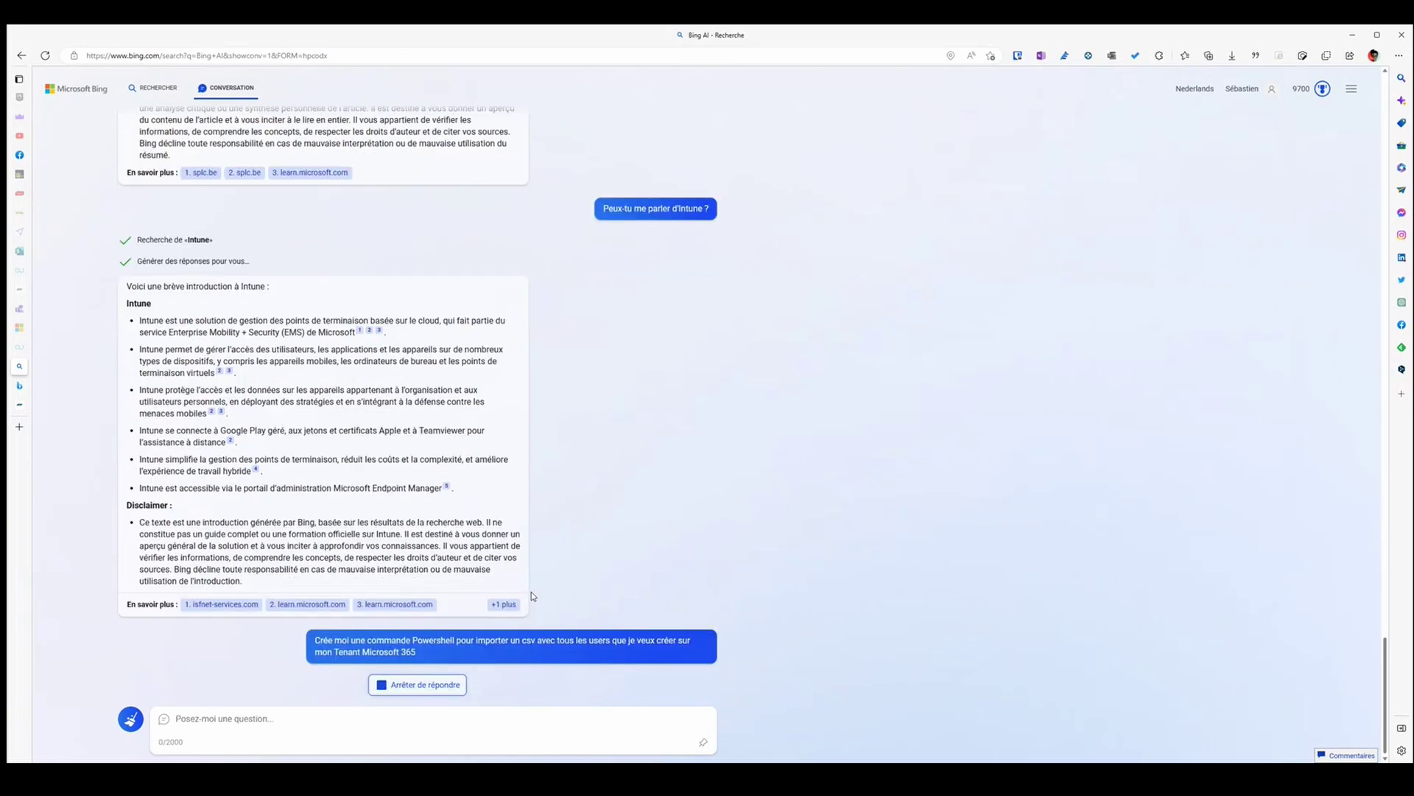